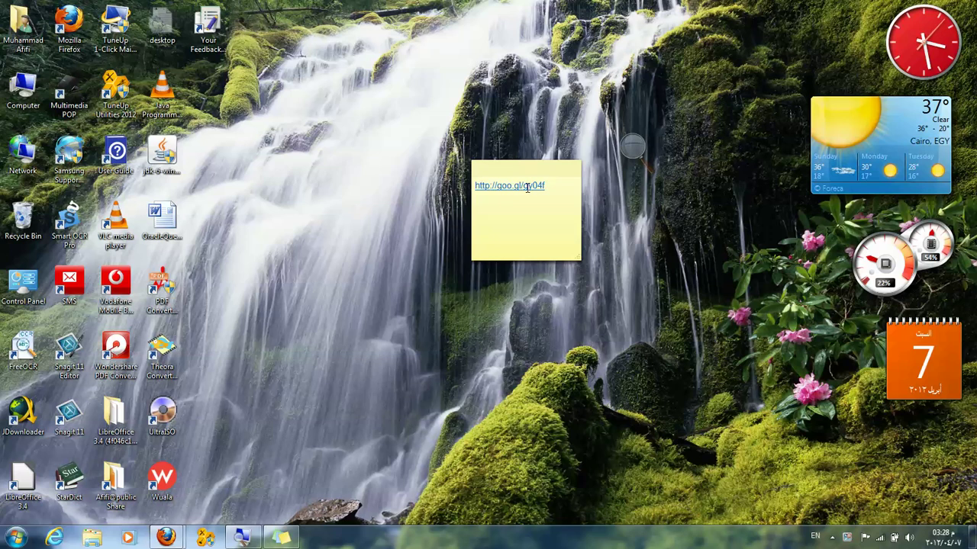
left_click(526, 187)
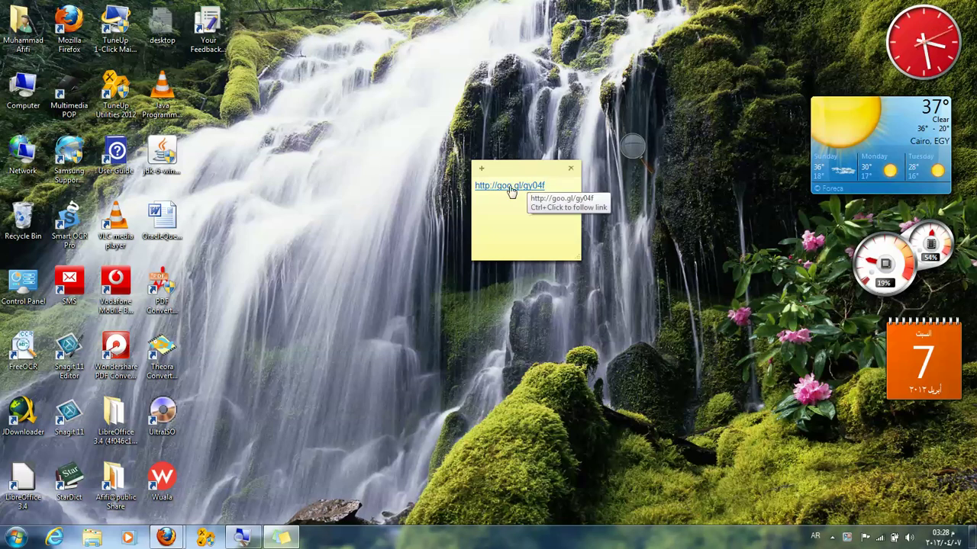
left_click(511, 188, "ctrl")
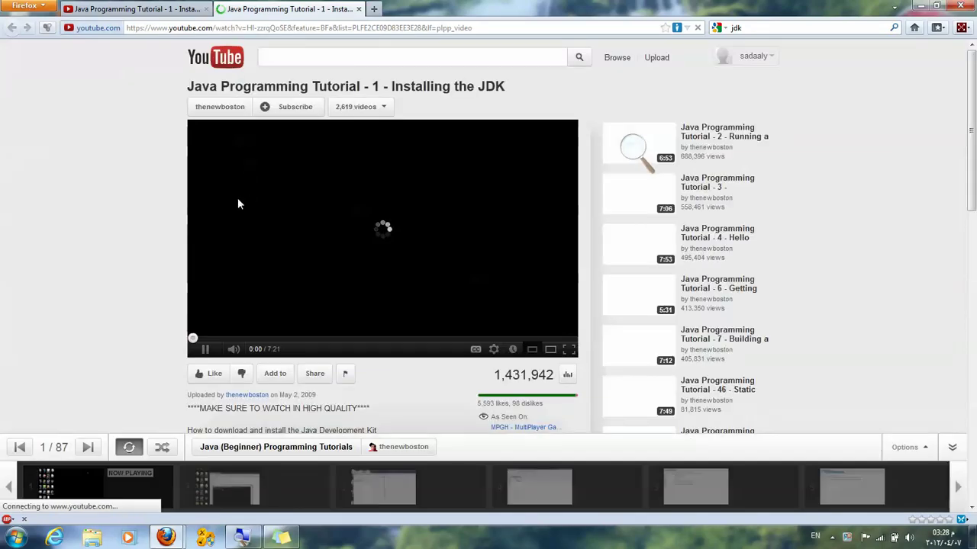
middle_click(313, 10)
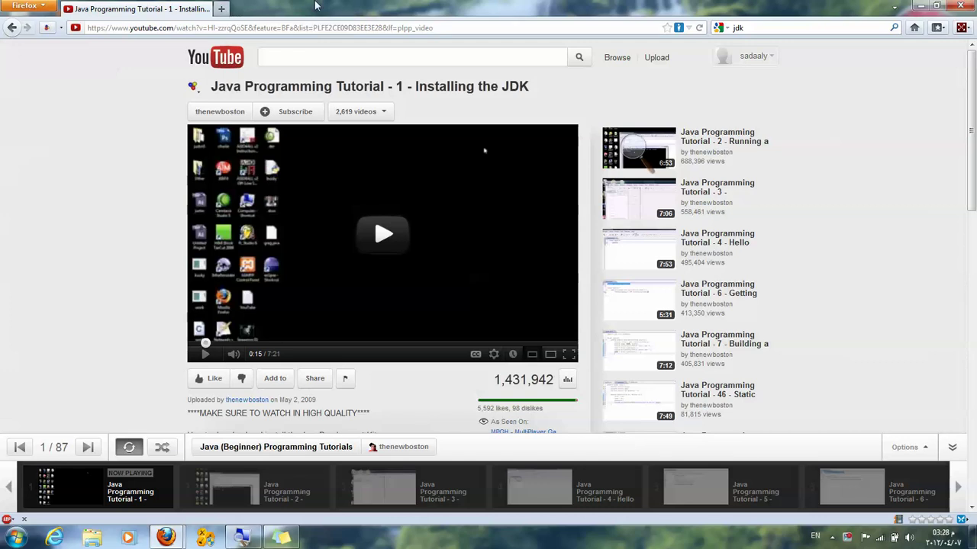
Step: Search the web for jdk in a new tab and open Oracle's Java SE Downloads result
left_click(222, 9)
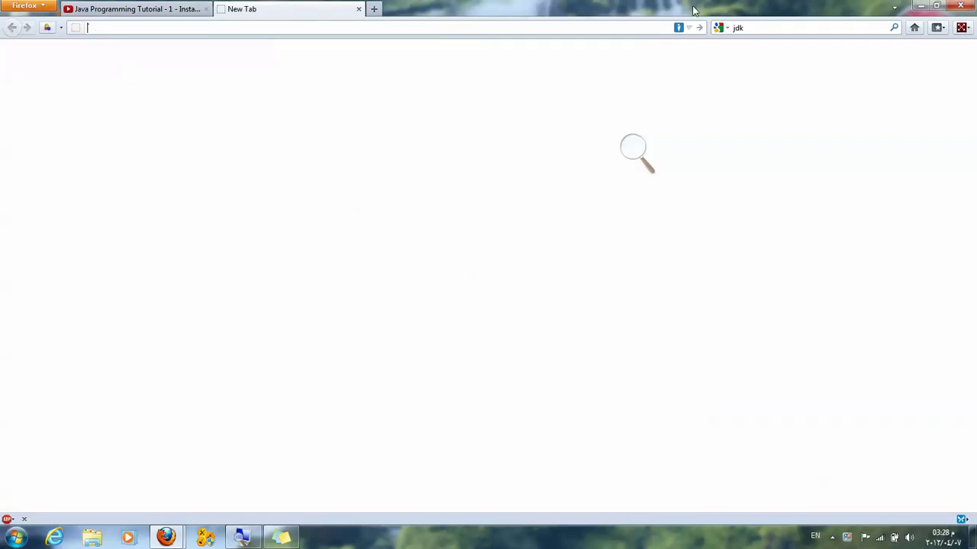
left_click(758, 28)
type("jdk")
key("Return")
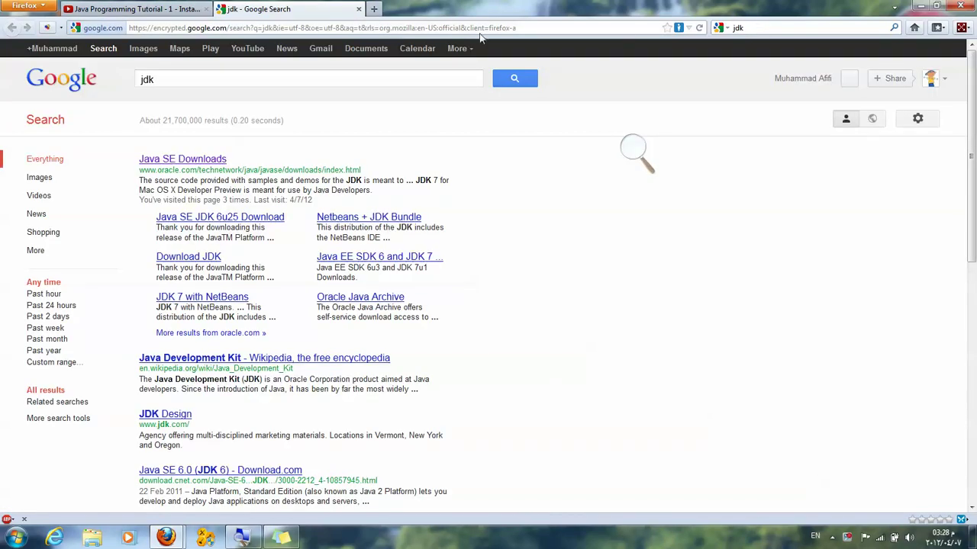
left_click(181, 162)
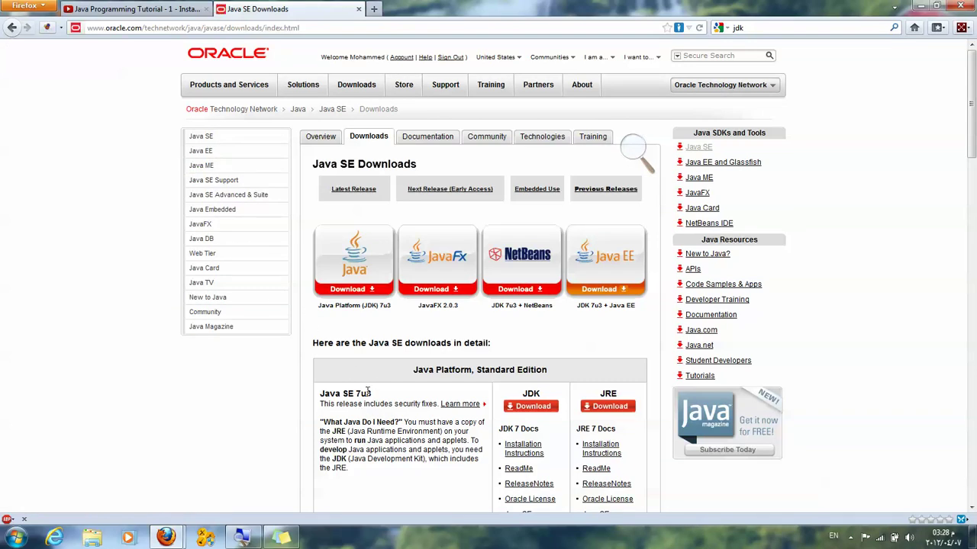
Step: Open the JDK download page for Java SE 6 Update 31
left_click_drag(372, 391, 362, 391)
scroll(363, 392, "down", 5)
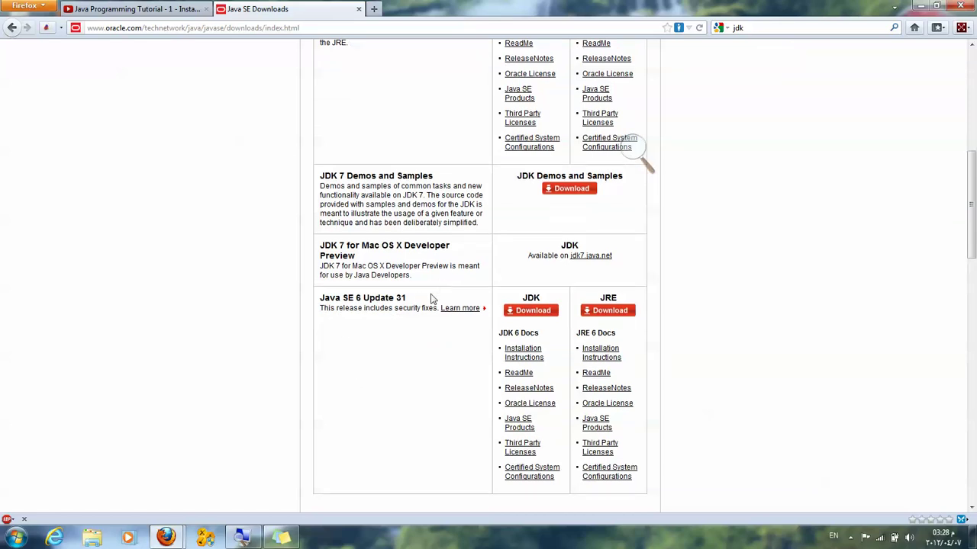
left_click_drag(404, 300, 364, 303)
left_click(534, 316)
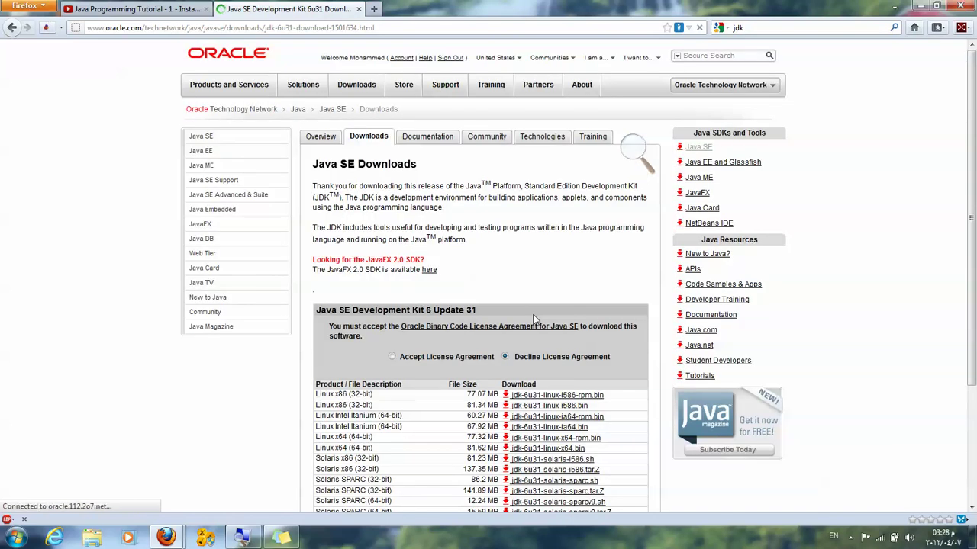
Step: Accept the license agreement for Java SE Development Kit 6 Update 31 and highlight the Windows x86 and Windows x64 entries
left_click(391, 358)
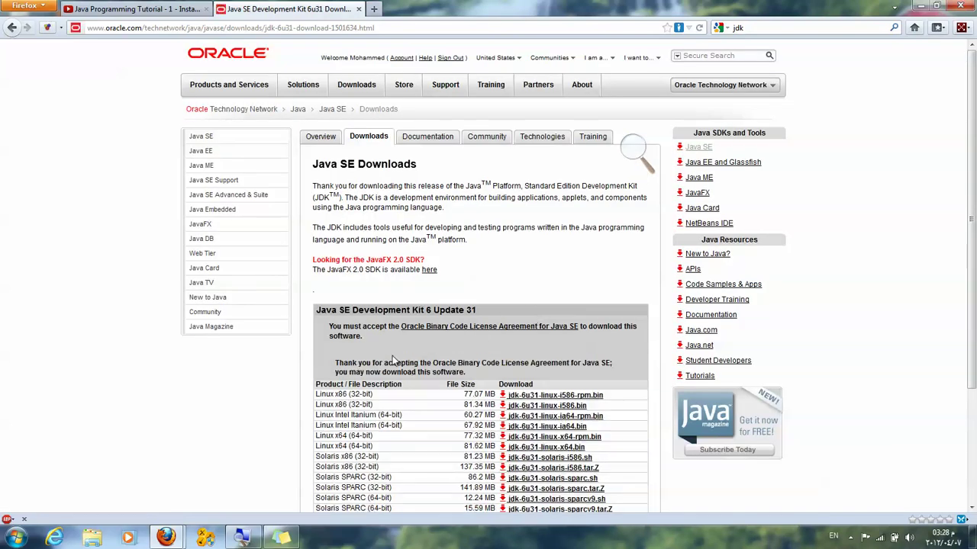
scroll(393, 362, "down", 4)
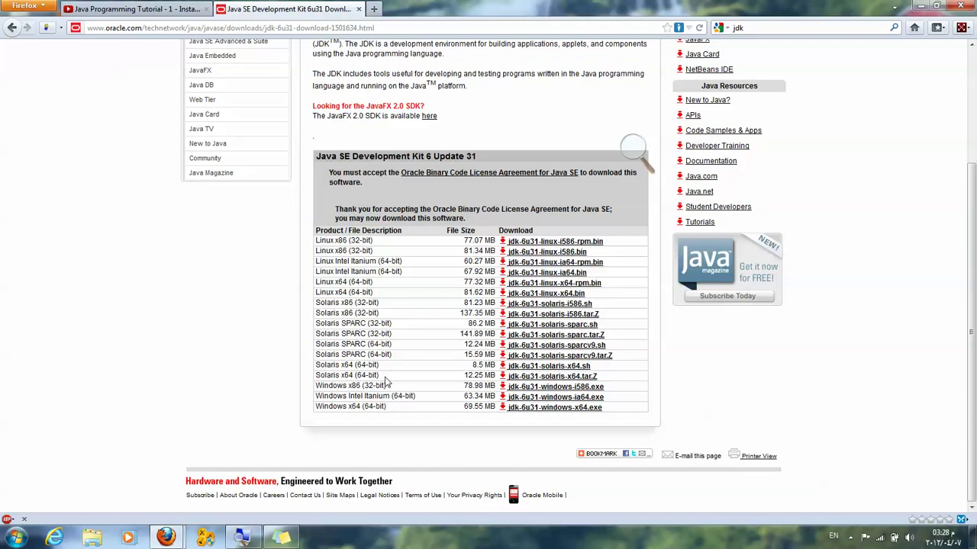
left_click_drag(390, 390, 332, 390)
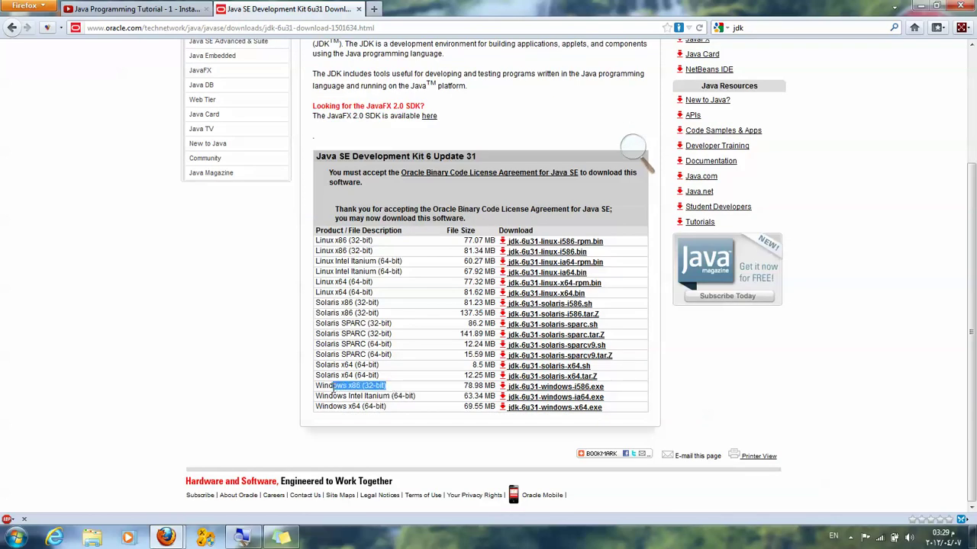
left_click_drag(387, 411, 311, 416)
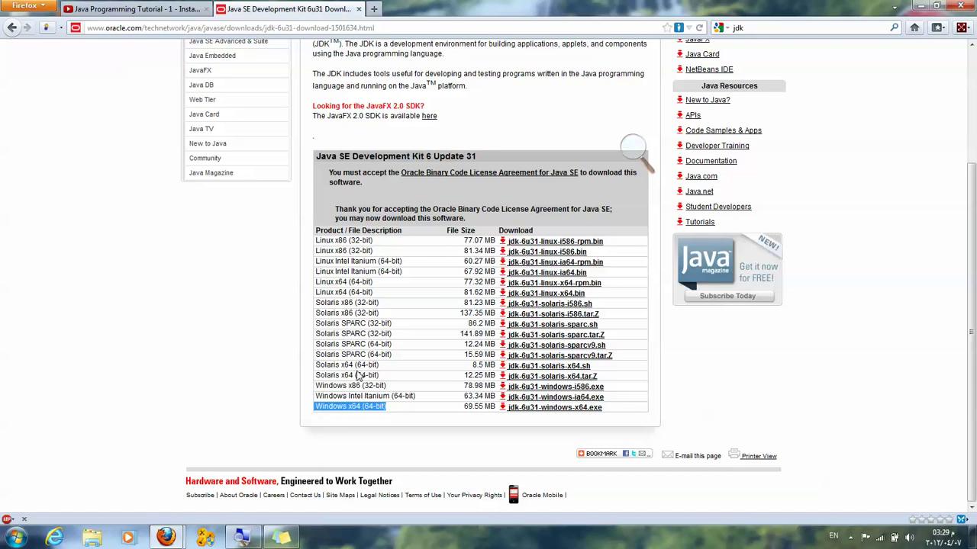
left_click_drag(393, 387, 313, 391)
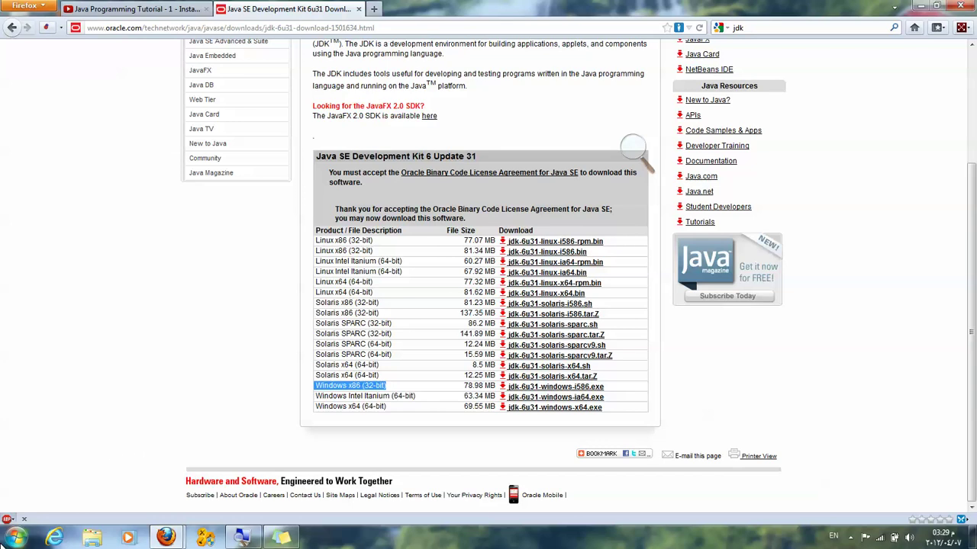
Step: Check the computer's system type in its properties window and close the window
left_click(16, 538)
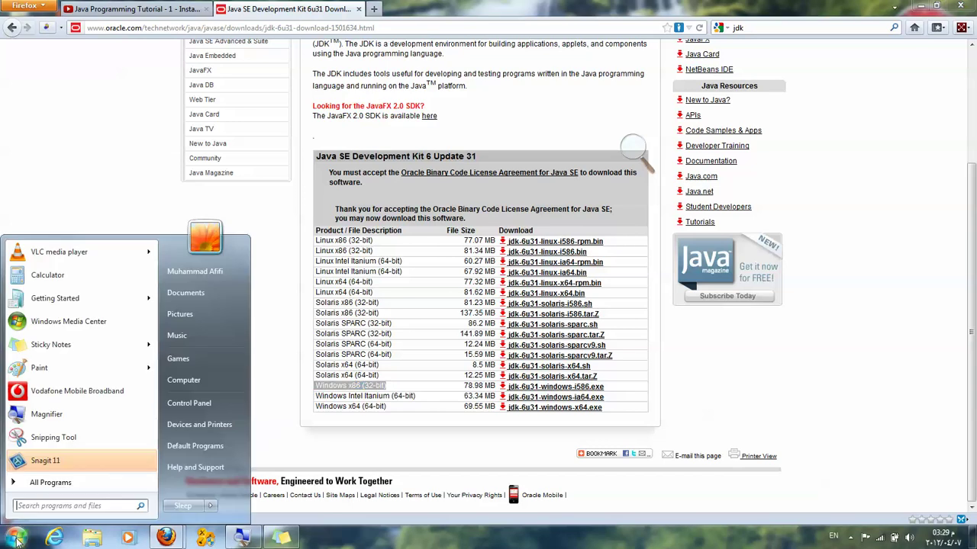
right_click(192, 382)
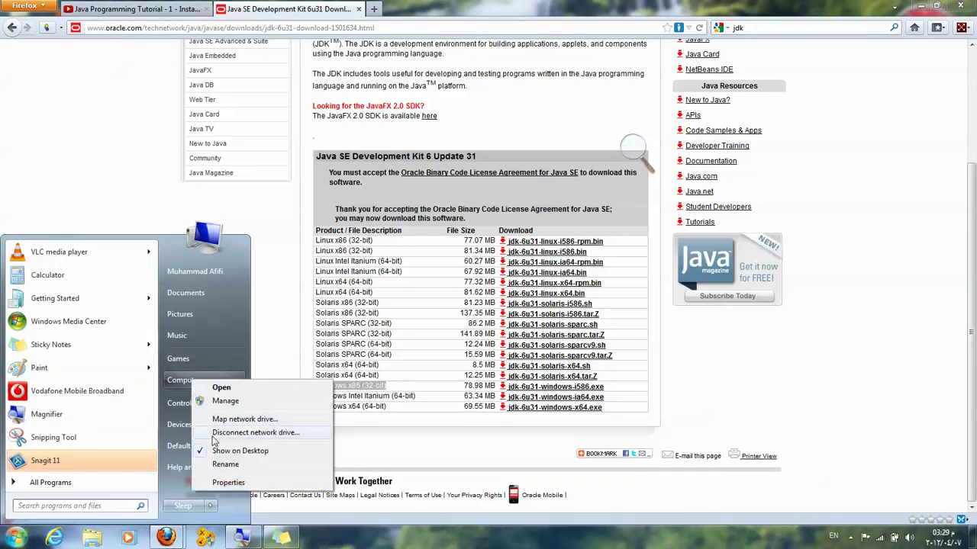
left_click(232, 484)
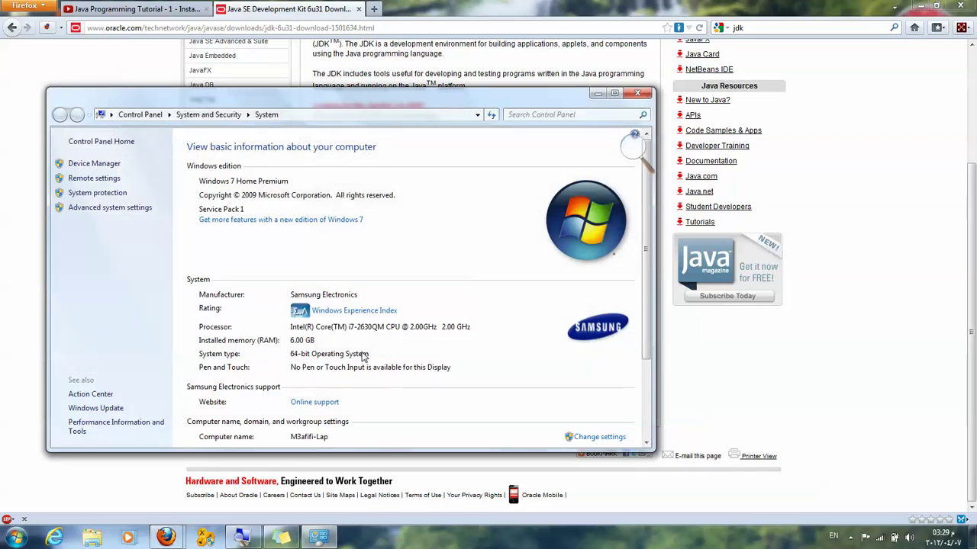
left_click(637, 93)
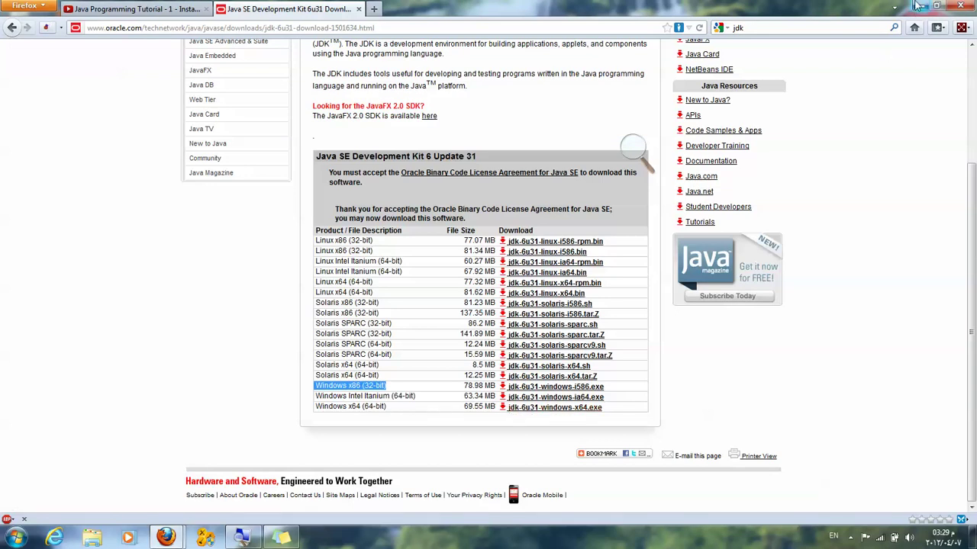
Step: Select the jdk-6-windows-i586 installer on the desktop and open the C:\ drive in Windows Explorer
key("super+d")
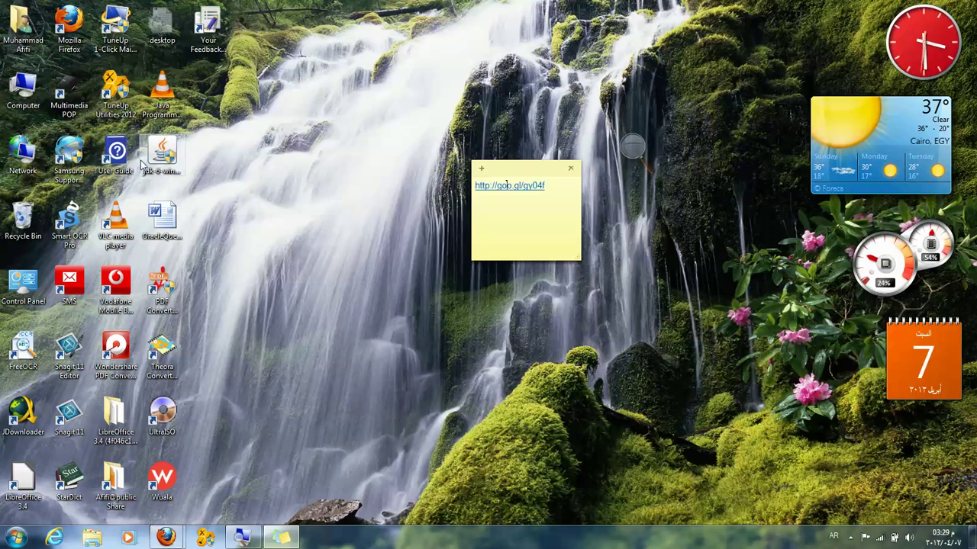
left_click(144, 164)
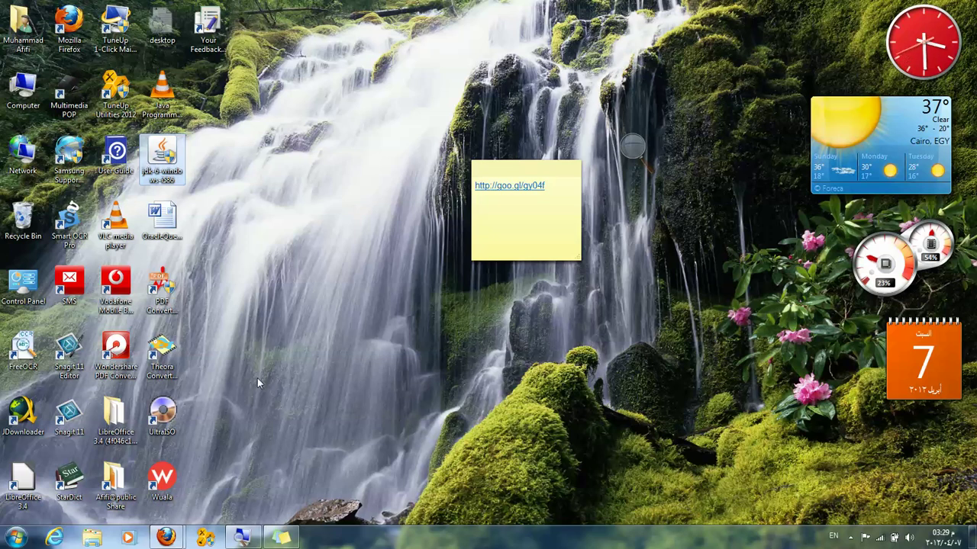
left_click(91, 539)
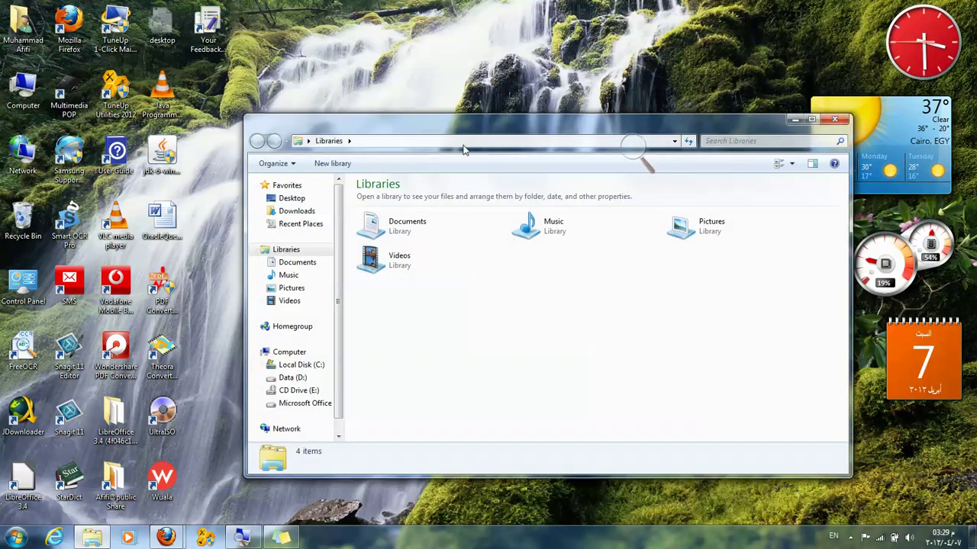
left_click(463, 143)
type("c:")
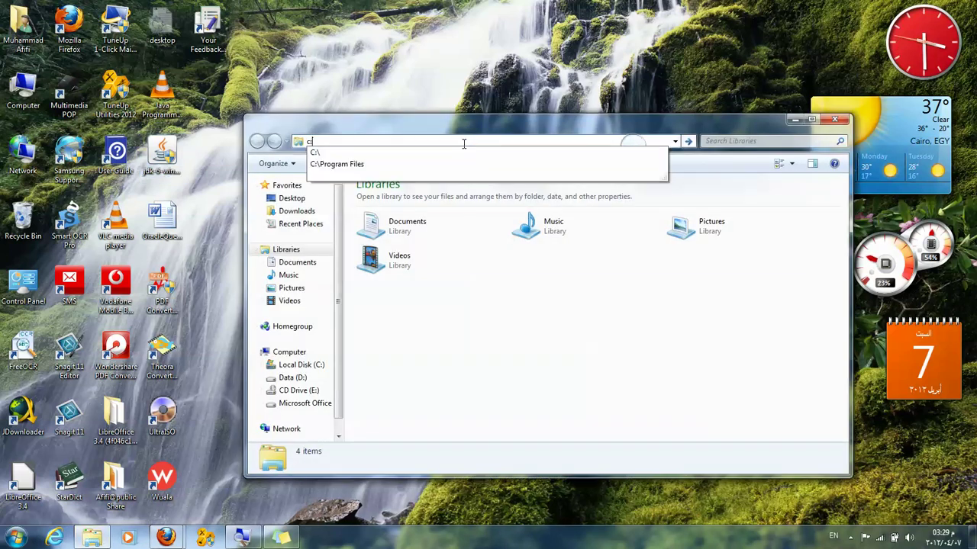
type("\\")
key("Return")
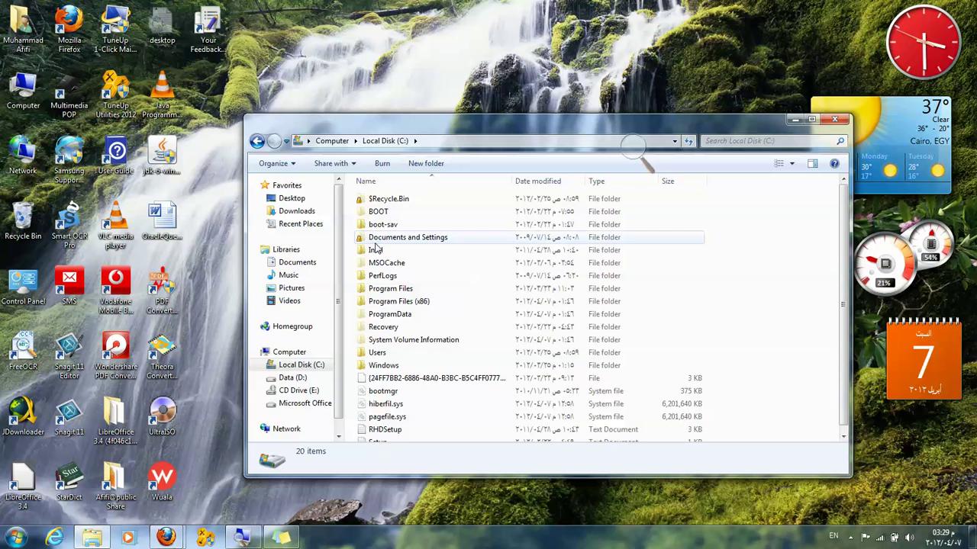
Step: Browse to C:\Program Files\Java\jdk1.6.0_30\bin and copy the folder's full path
double_click(419, 290)
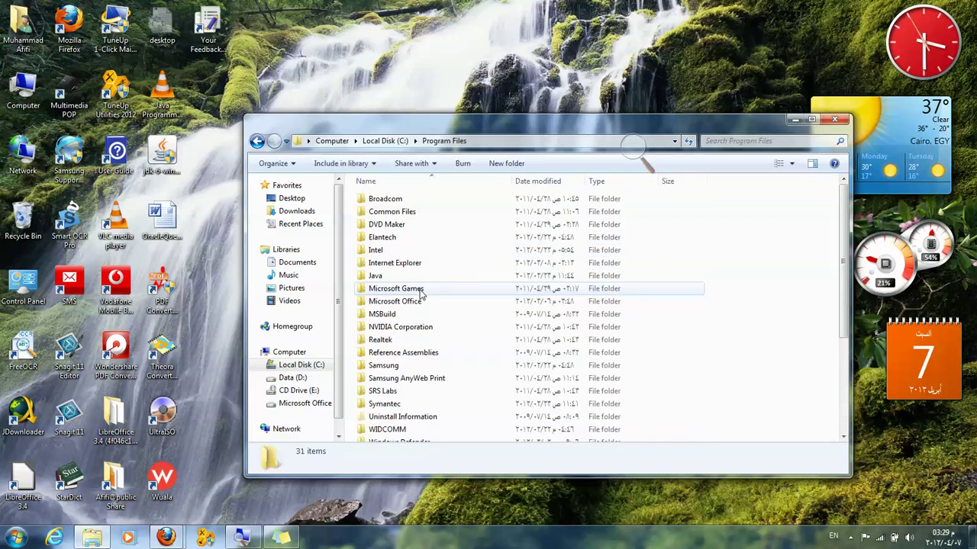
double_click(399, 277)
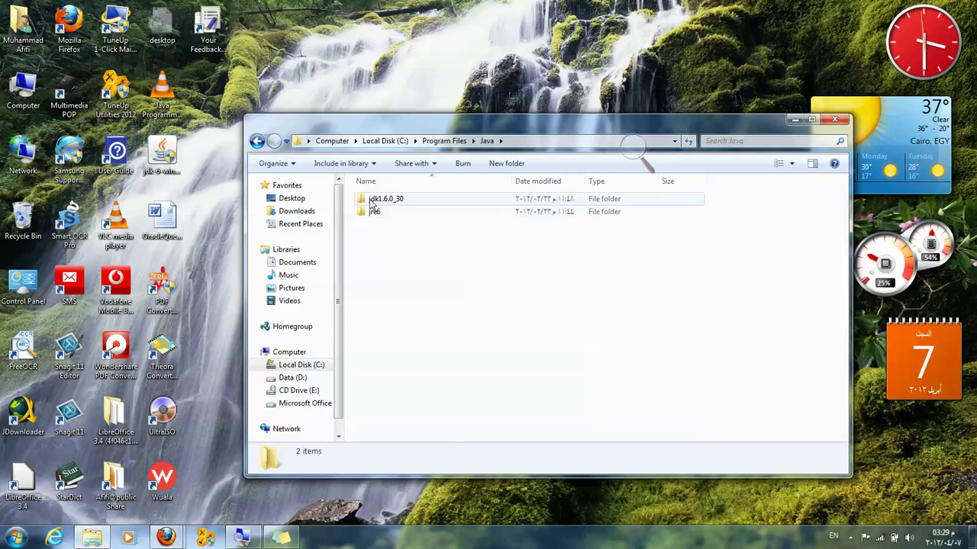
double_click(381, 201)
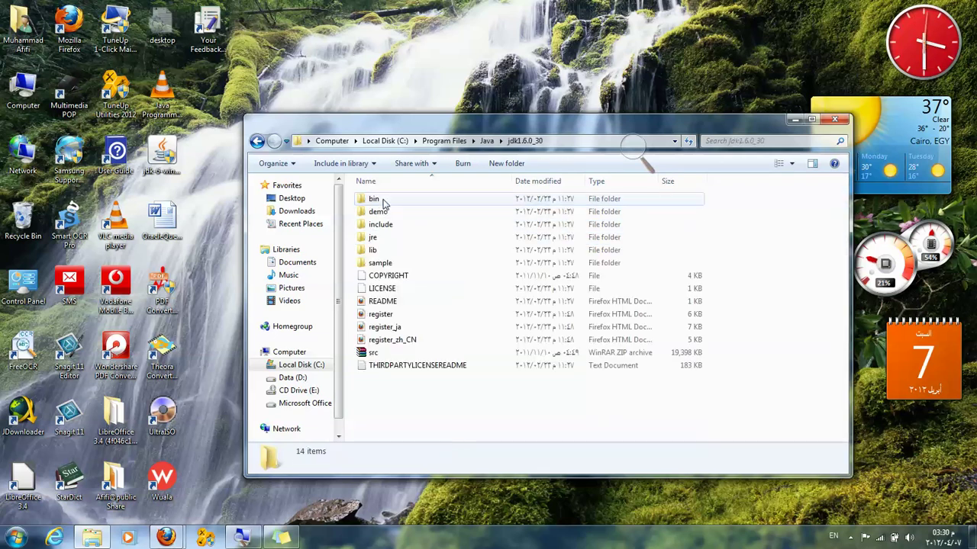
double_click(382, 200)
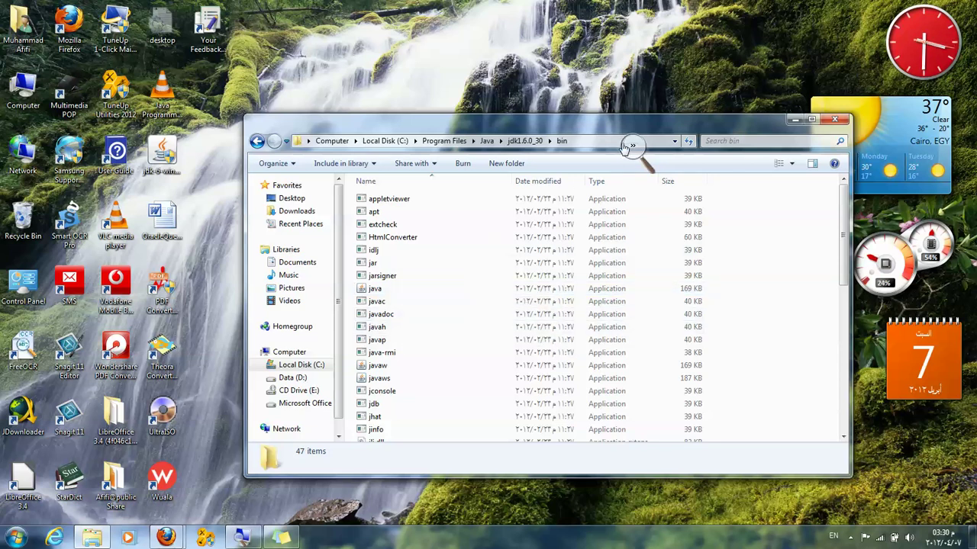
left_click(596, 144)
key("ctrl+c")
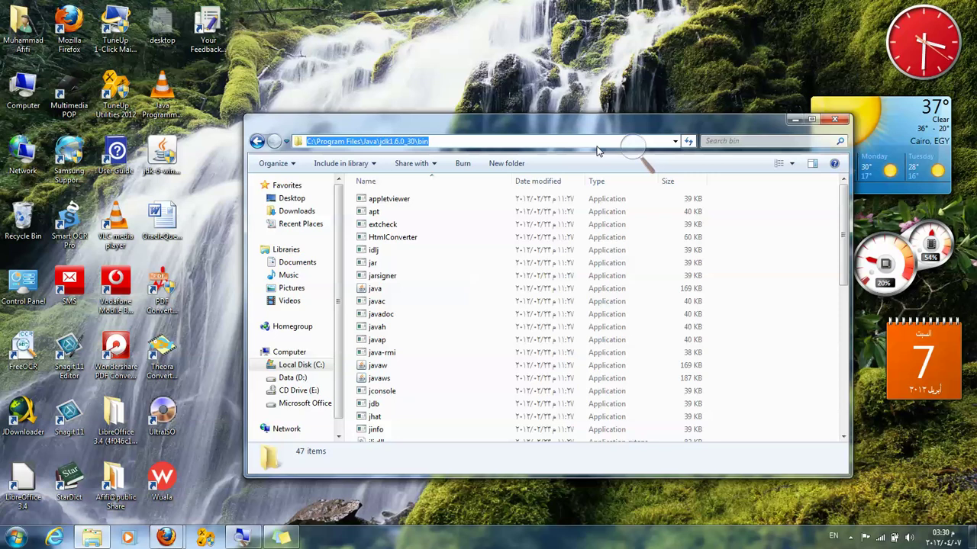
Step: Open a Command Prompt with cmd and run javac to test whether the compiler is recognized
key("super+r")
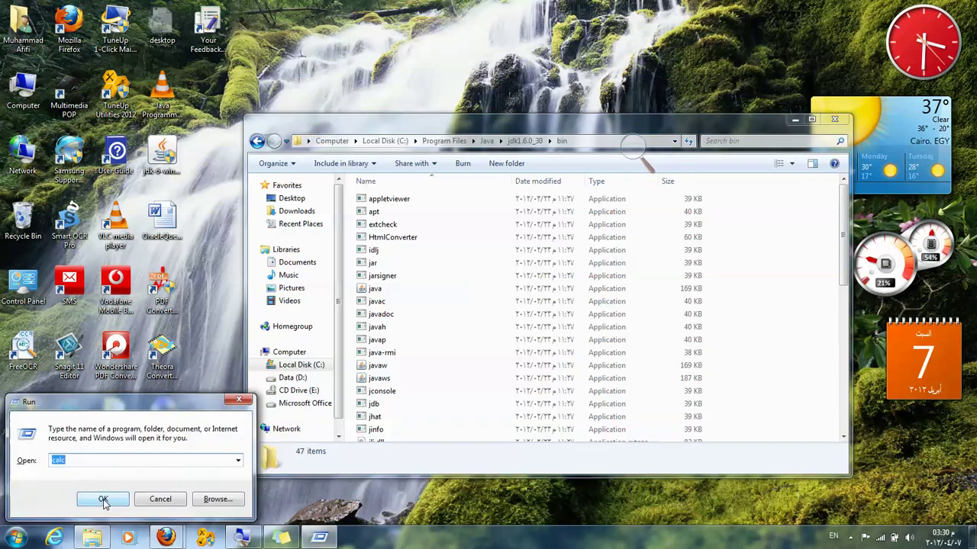
type("cmd")
left_click(103, 500)
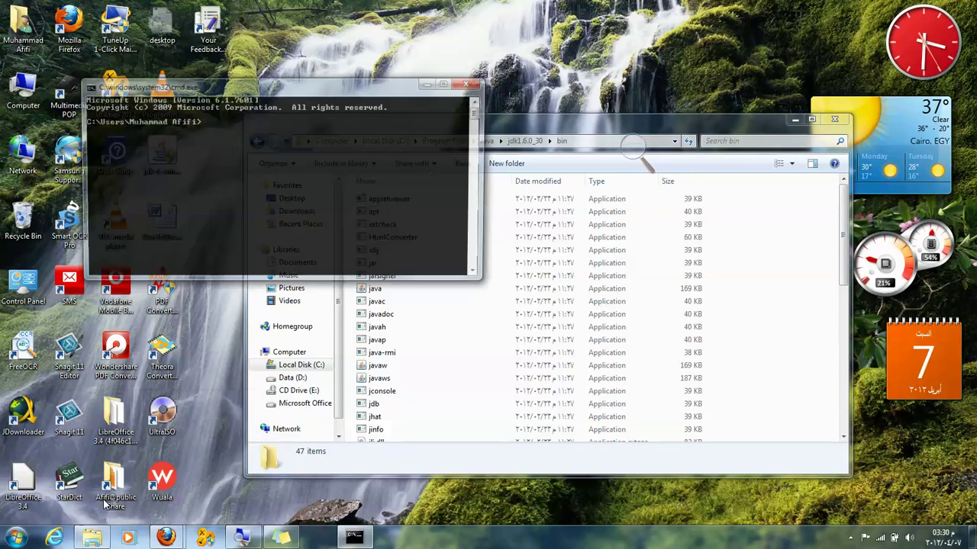
type("java")
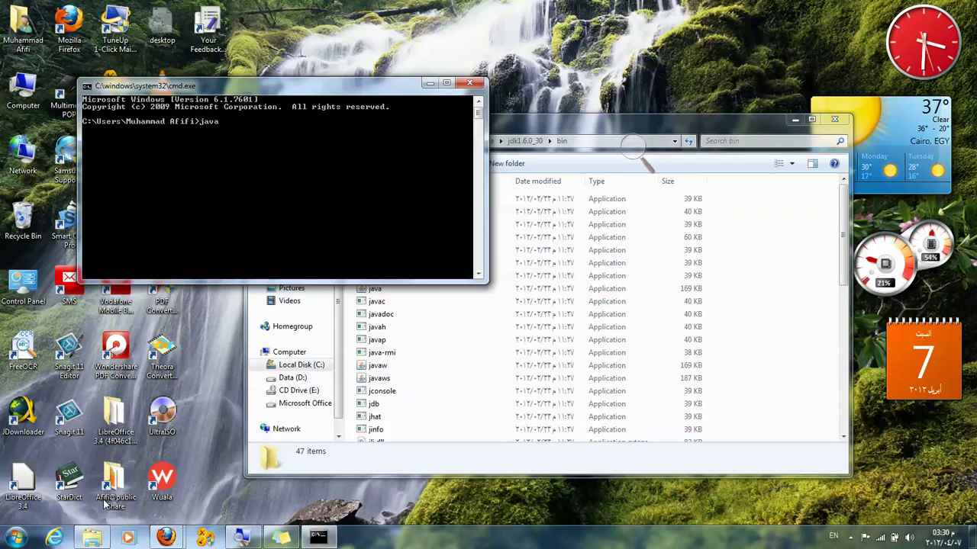
type("c")
key("Return")
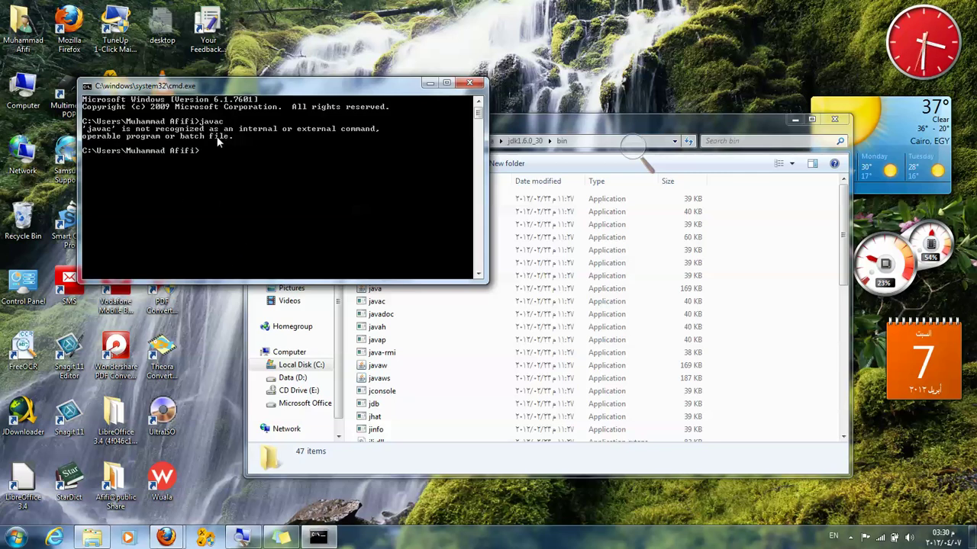
Step: Open the computer's properties and bring up its advanced system settings
left_click(603, 136)
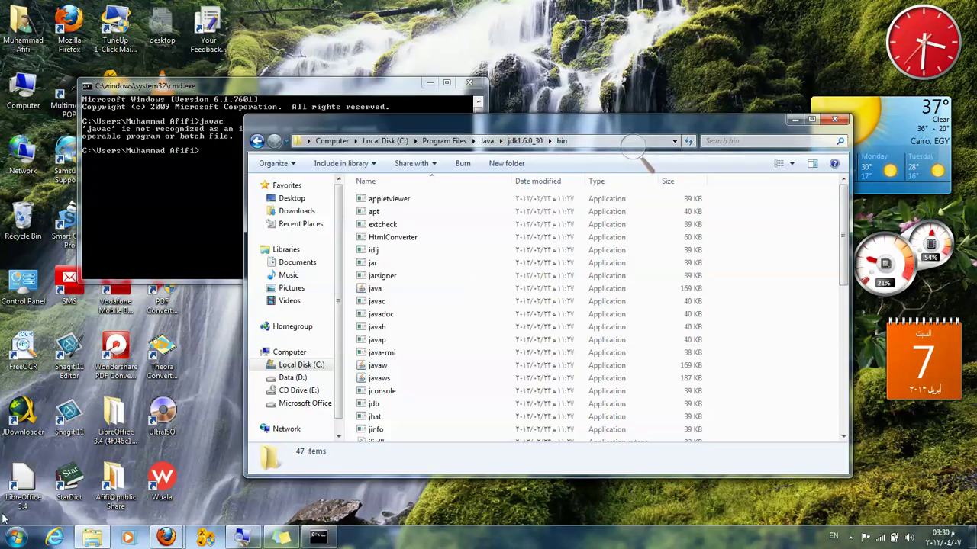
left_click(13, 540)
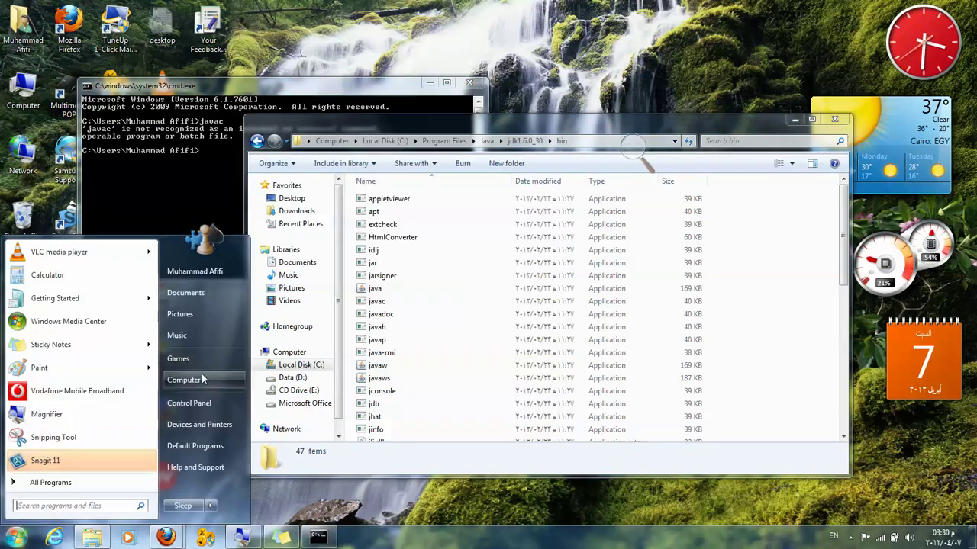
right_click(201, 374)
left_click(246, 476)
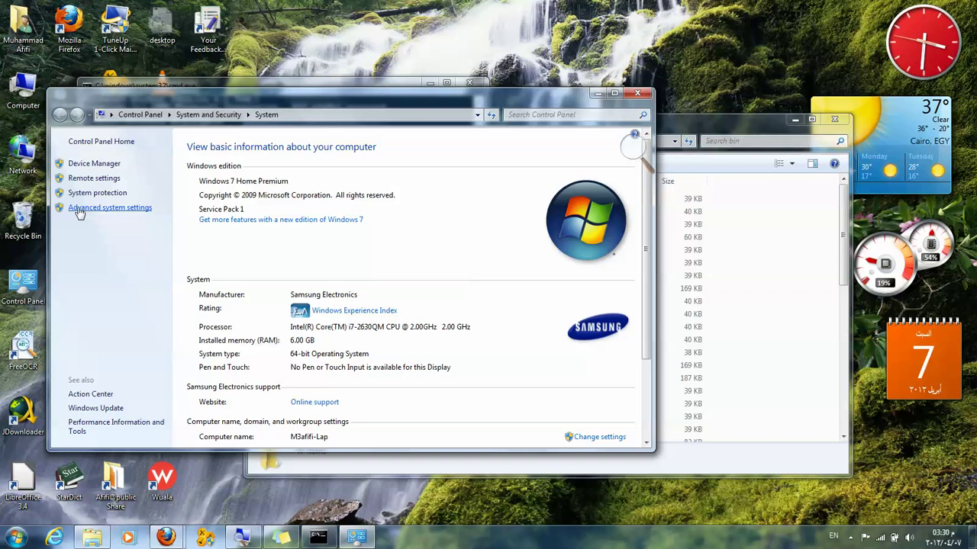
left_click(107, 213)
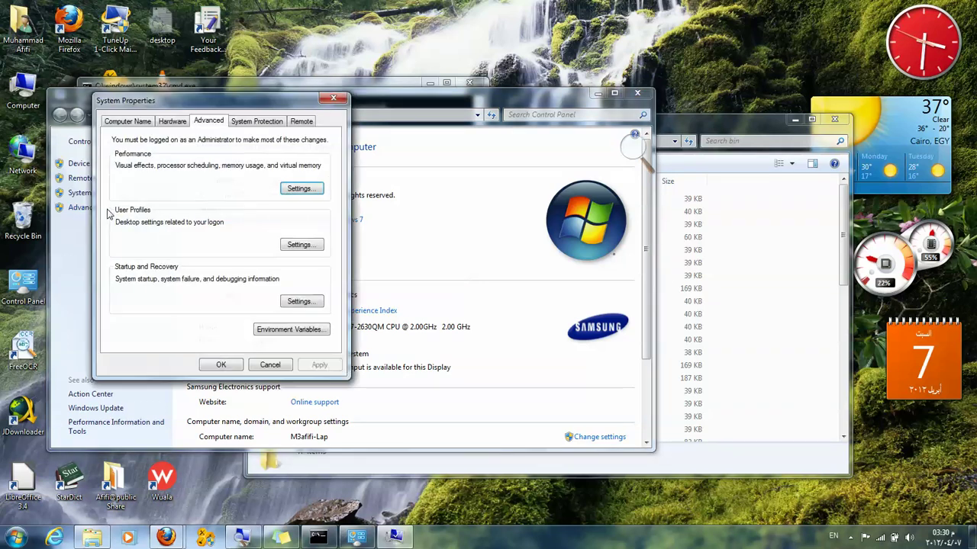
Step: Append C:\Program Files\Java\jdk1.6.0_30\bin; to the Path system variable and accept the environment variable and system property changes
left_click(287, 330)
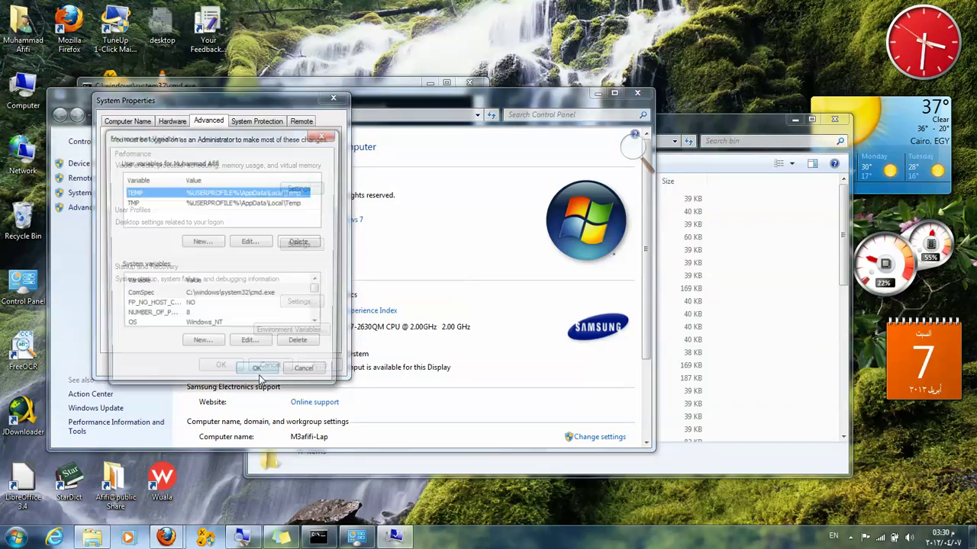
left_click(126, 309)
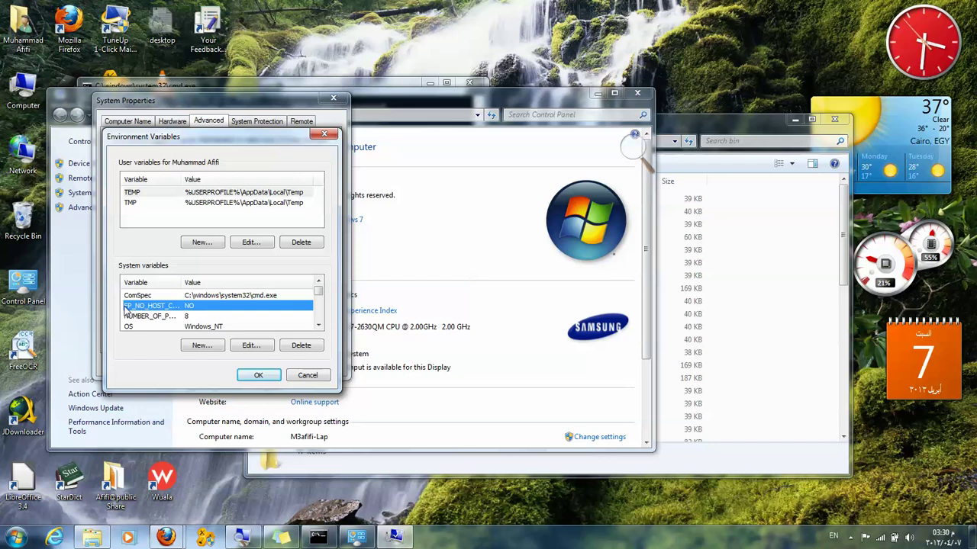
scroll(126, 309, "down", 1)
left_click(151, 318)
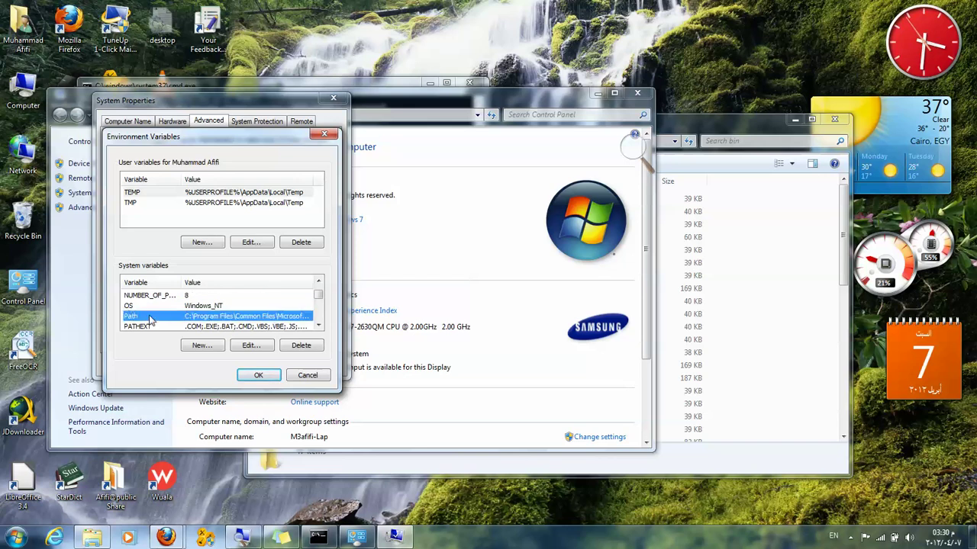
left_click(267, 346)
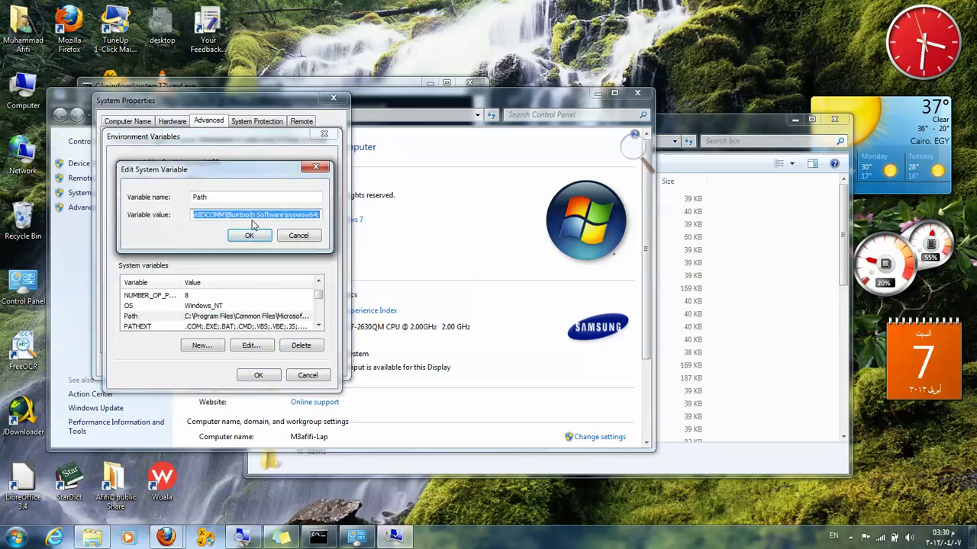
left_click(254, 216)
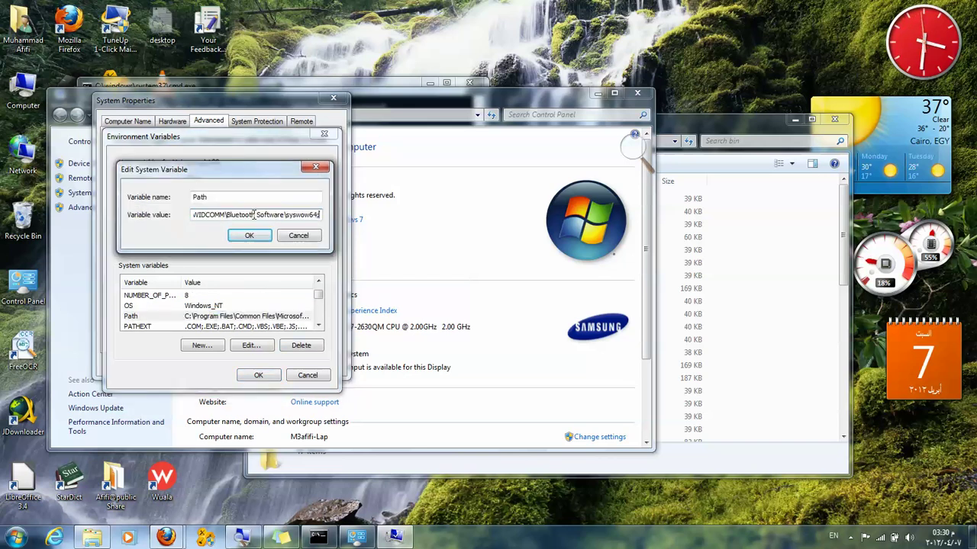
key("End")
key("ctrl+v")
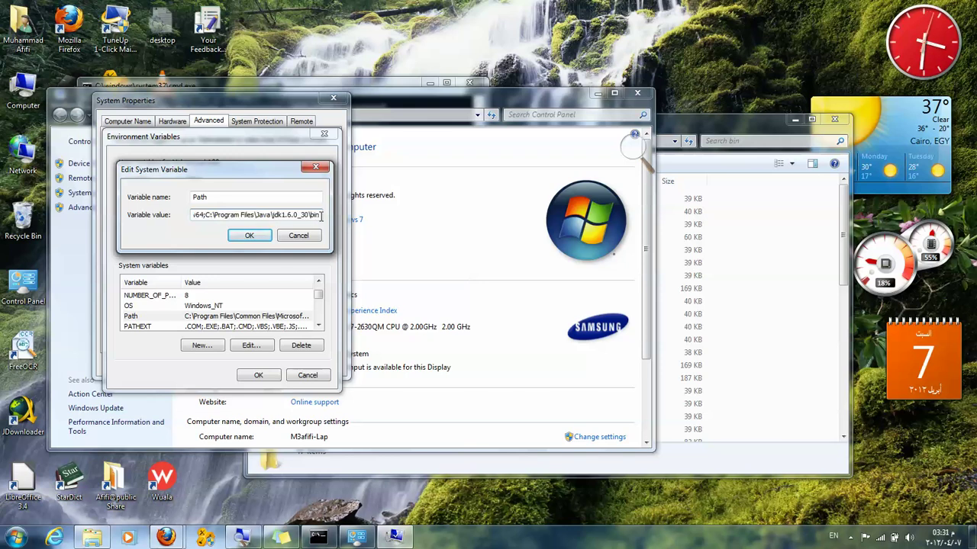
type(";")
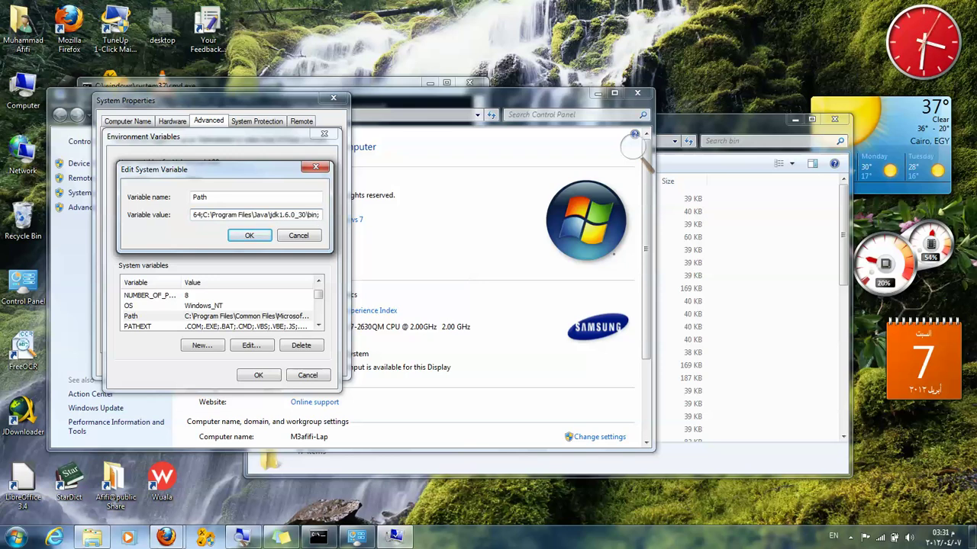
left_click(249, 235)
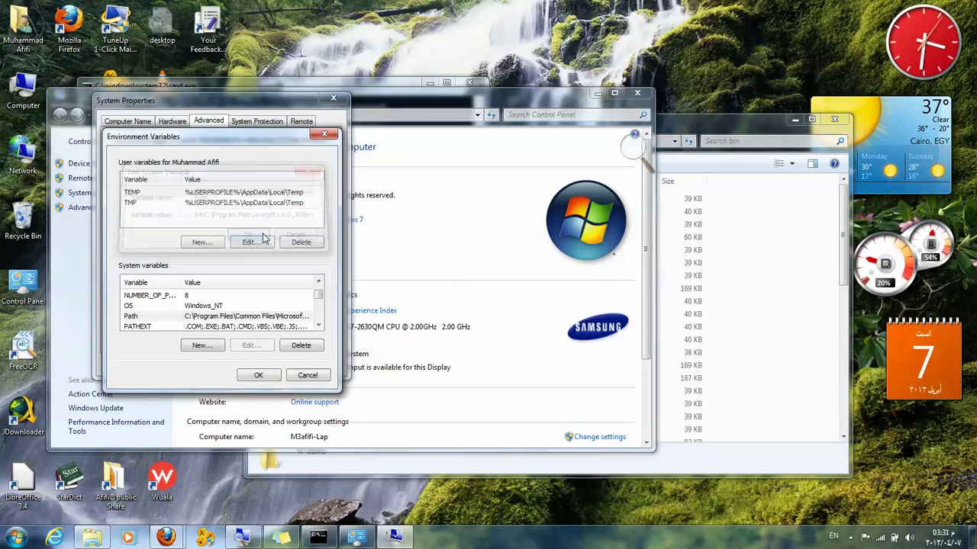
left_click(262, 376)
left_click(233, 372)
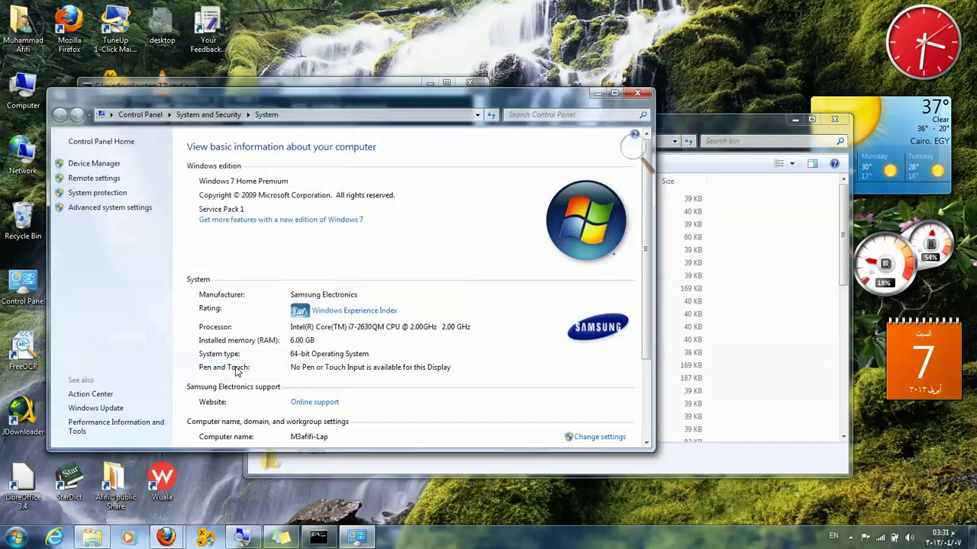
Step: Close the old Command Prompt, open a fresh one and run javac to check that the compiler is recognized
left_click(319, 538)
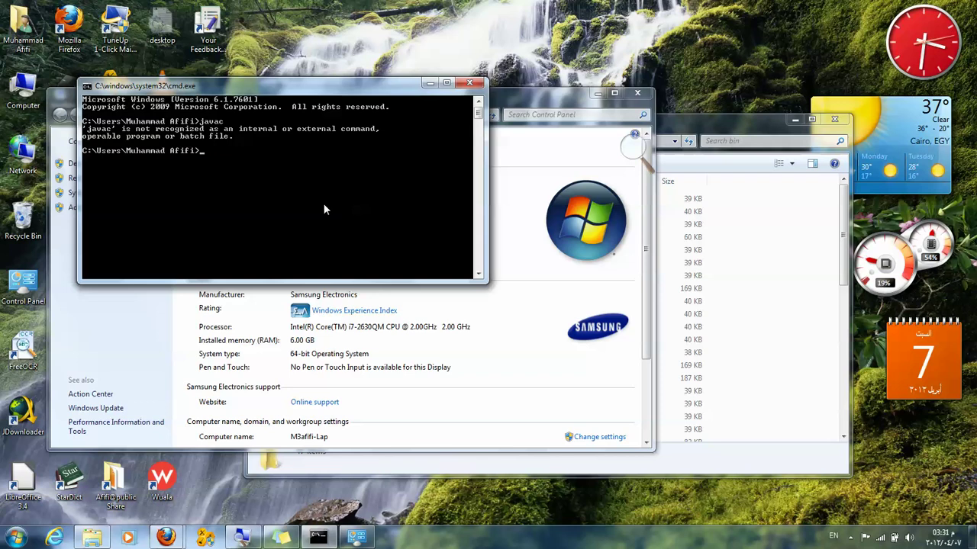
key("alt+F4")
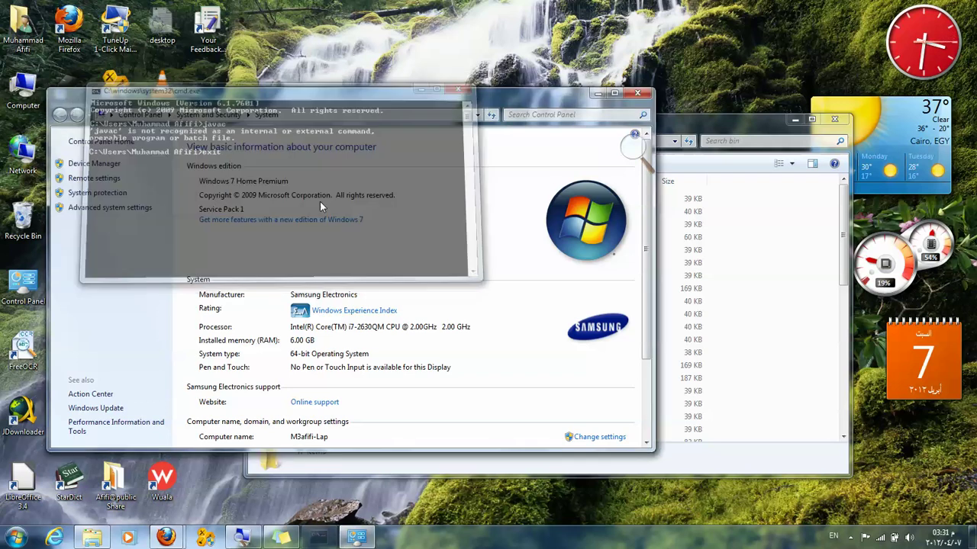
key("super+r")
left_click(102, 499)
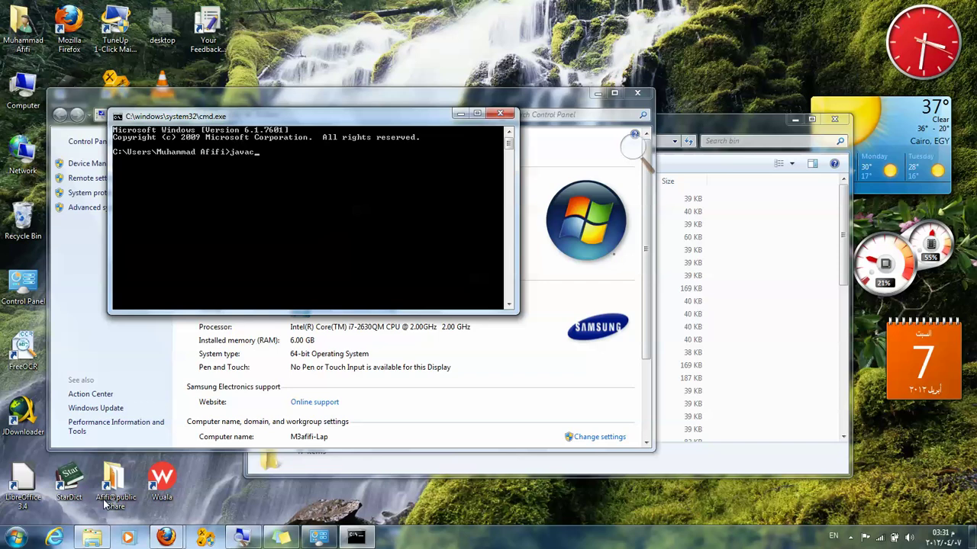
type("javac")
key("Return")
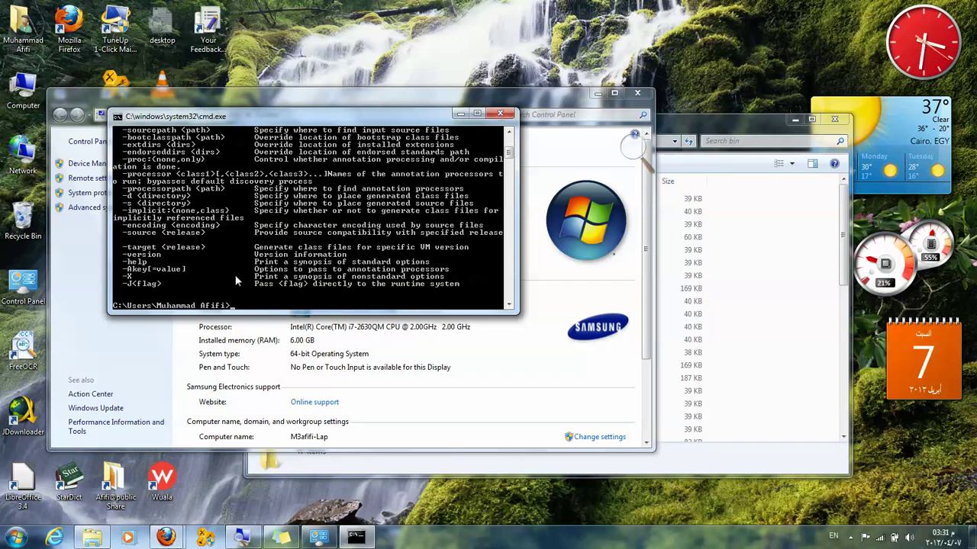
scroll(244, 269, "up", 6)
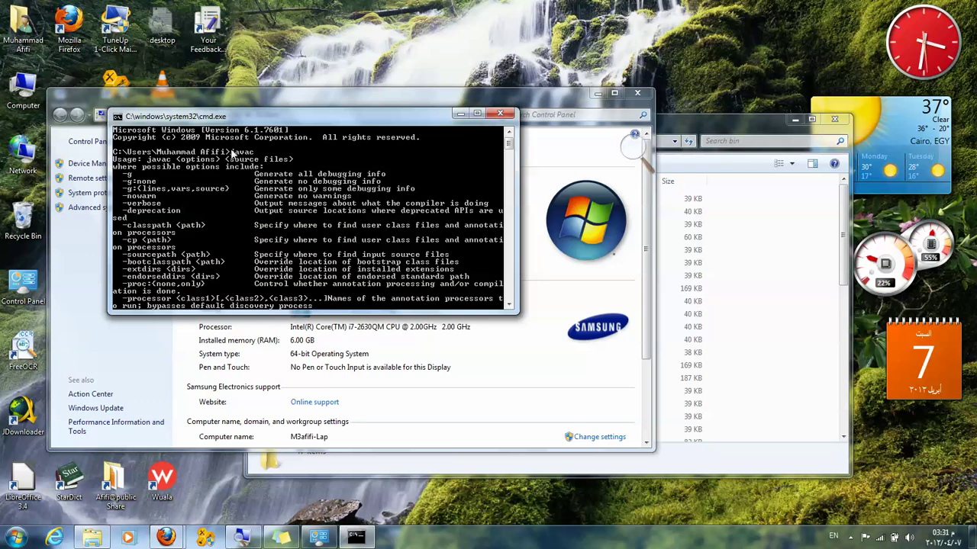
Step: Minimize the System and bin folder windows and move the Command Prompt aside to clear the desktop
left_click(598, 93)
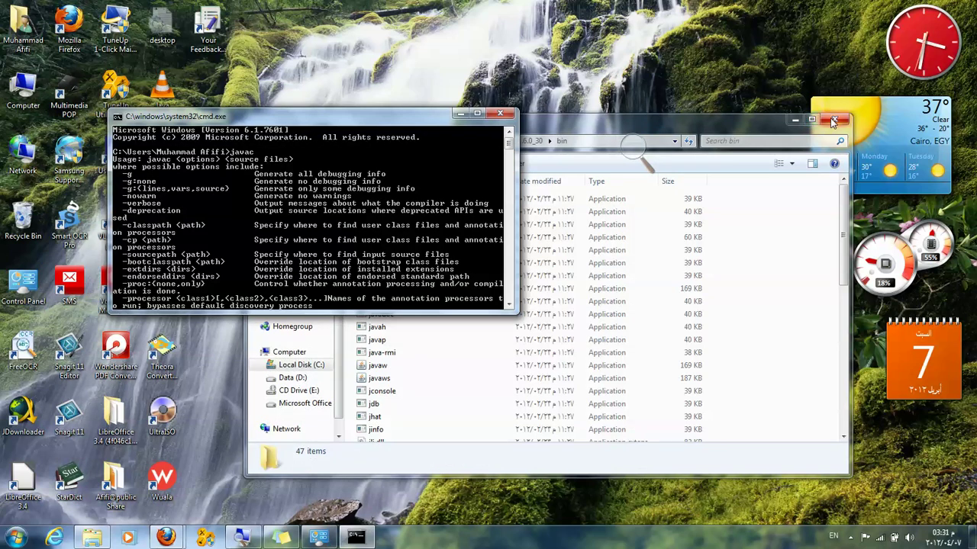
left_click(794, 120)
left_click_drag(353, 118, 596, 273)
Step: Create a new folder on the desktop named Java Apps
right_click(246, 127)
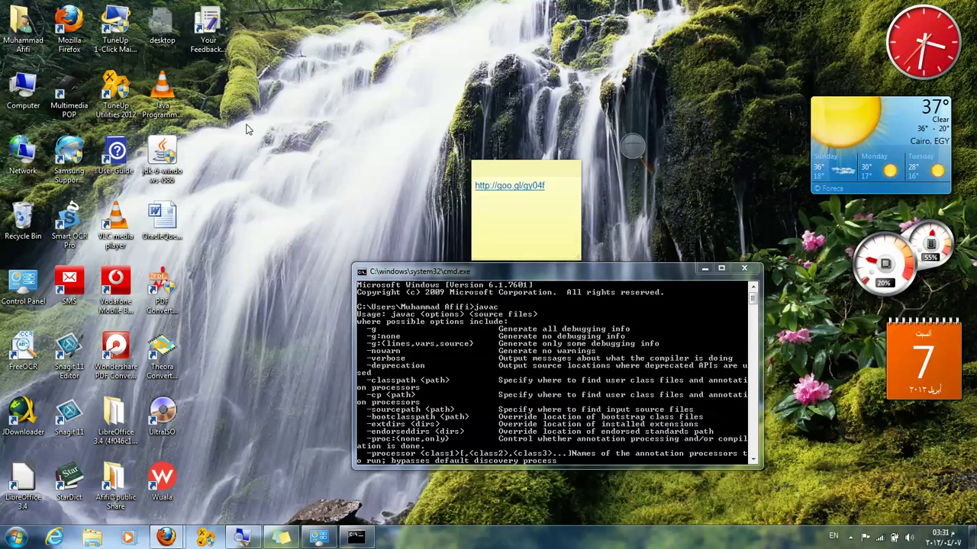
mouse_move(303, 276)
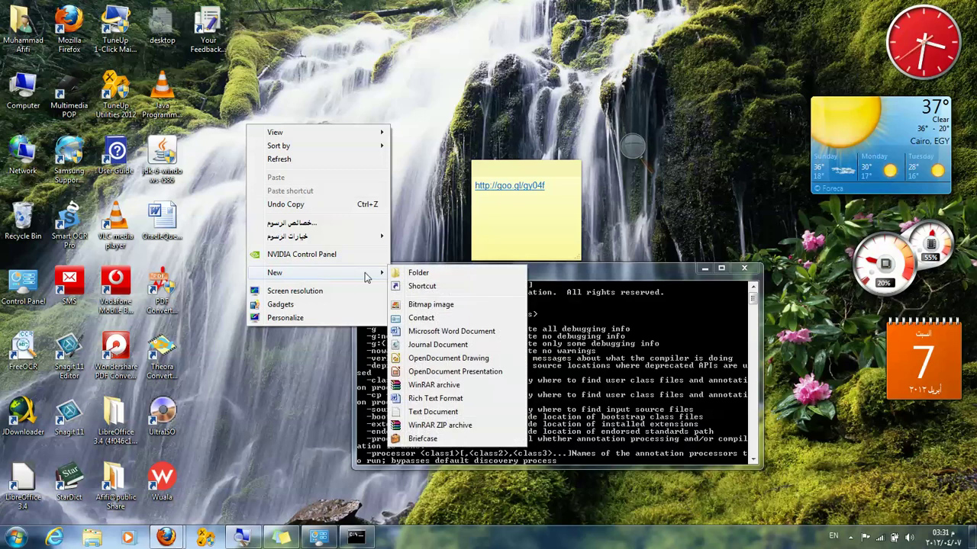
left_click(412, 273)
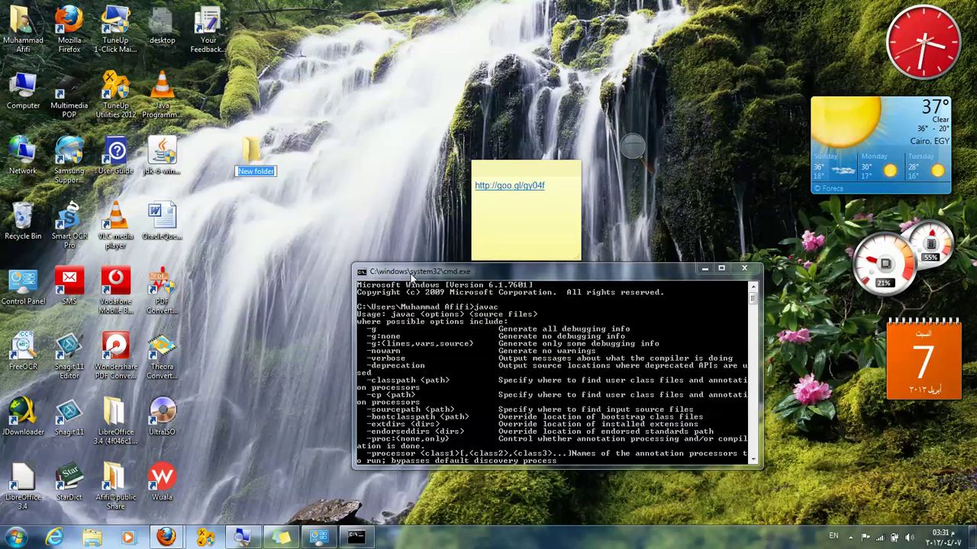
type("Apps")
key("Return")
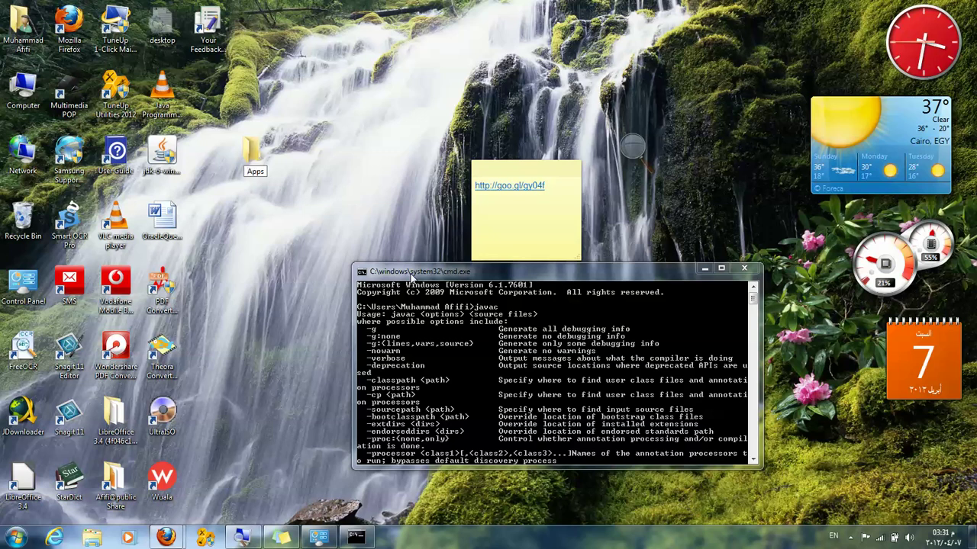
type("Java")
key("Return")
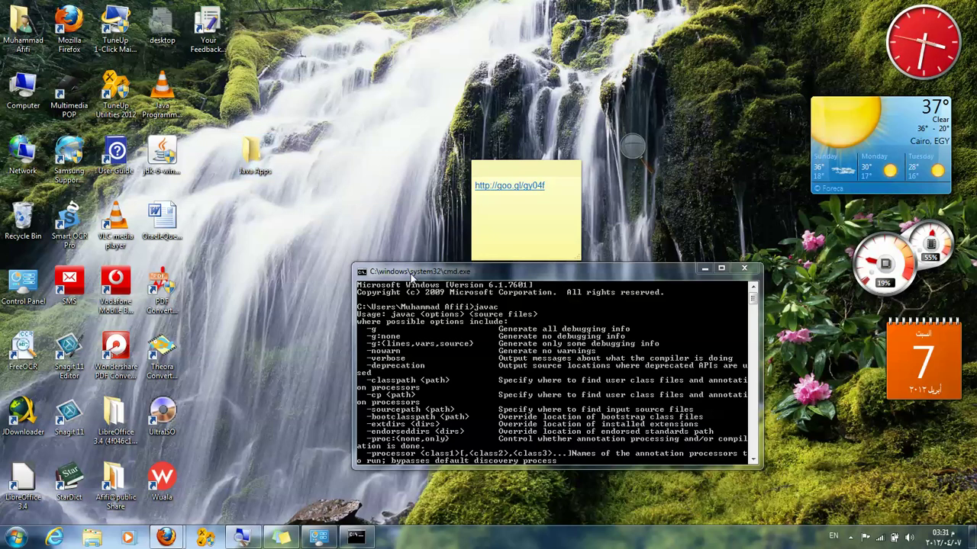
Step: Open the Java Apps folder and create a new text document in it, keeping the default name
key("Return")
right_click(460, 290)
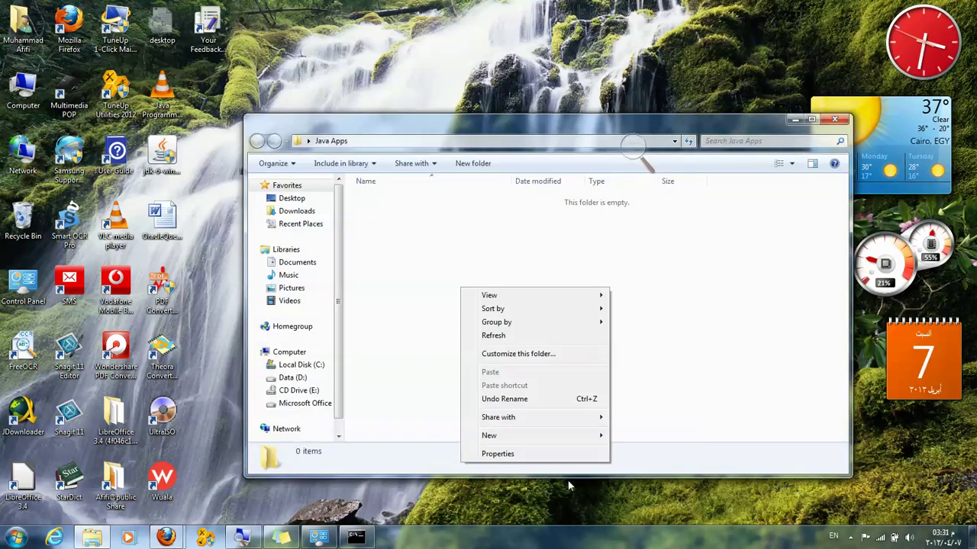
mouse_move(590, 433)
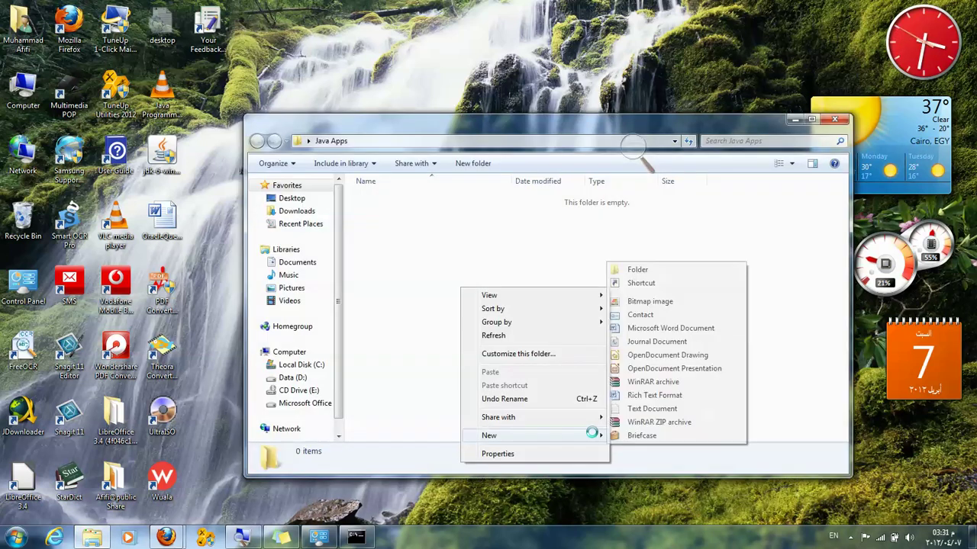
left_click(658, 409)
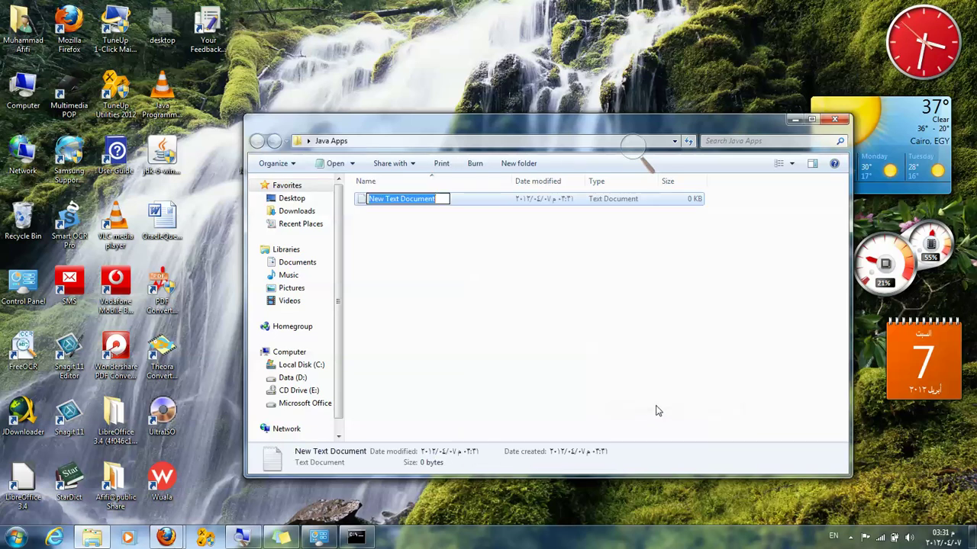
key("Return")
Step: Turn off hiding of extensions for known file types in the folder options and apply the change
left_click(467, 325)
key("alt")
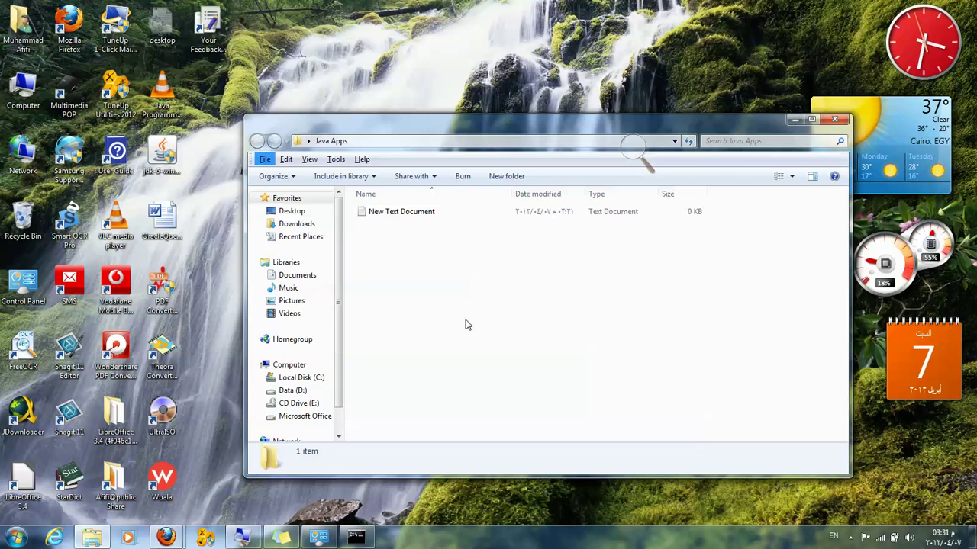
left_click(335, 158)
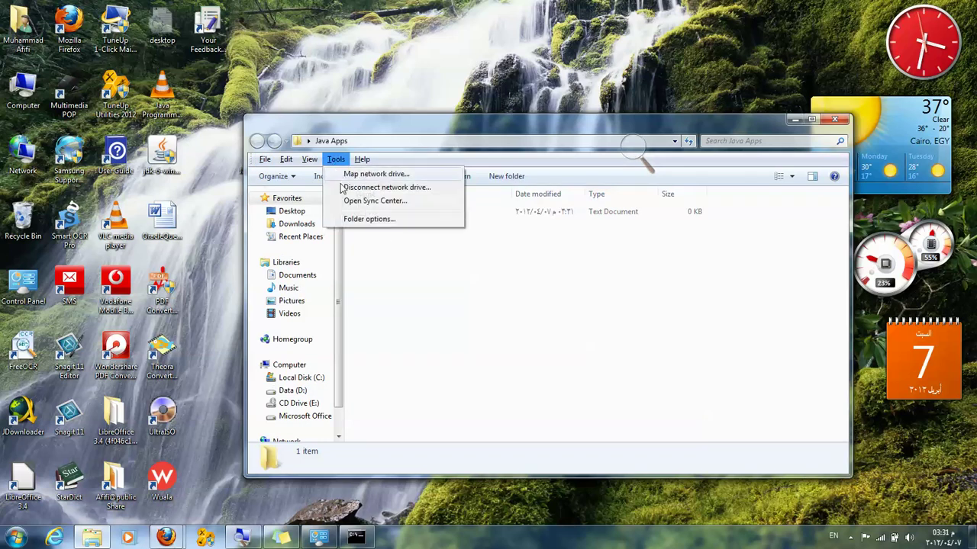
left_click(354, 221)
left_click(309, 193)
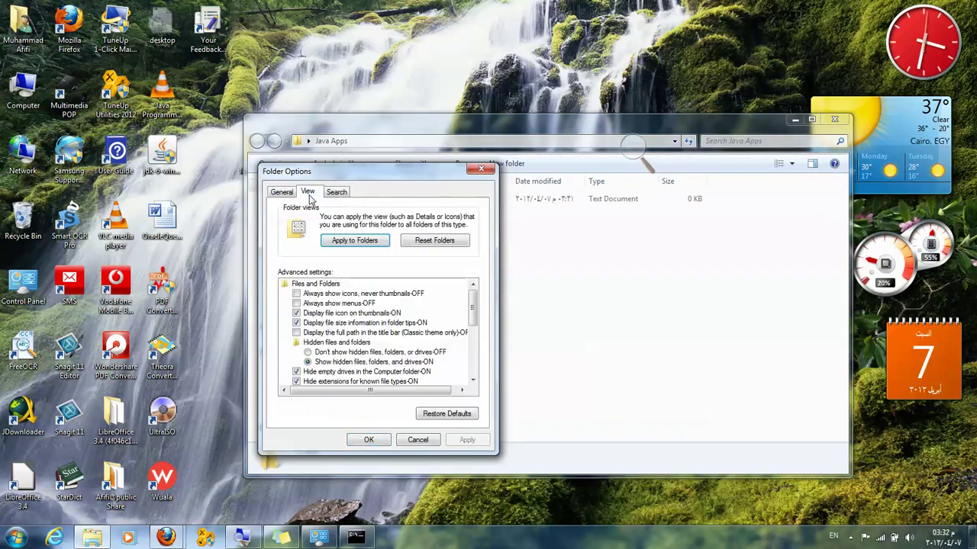
left_click(297, 381)
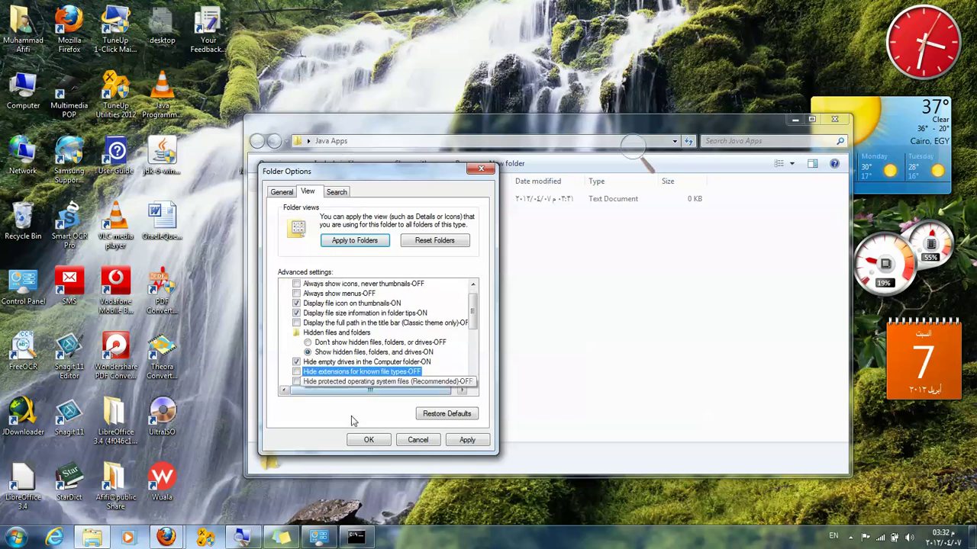
left_click(369, 441)
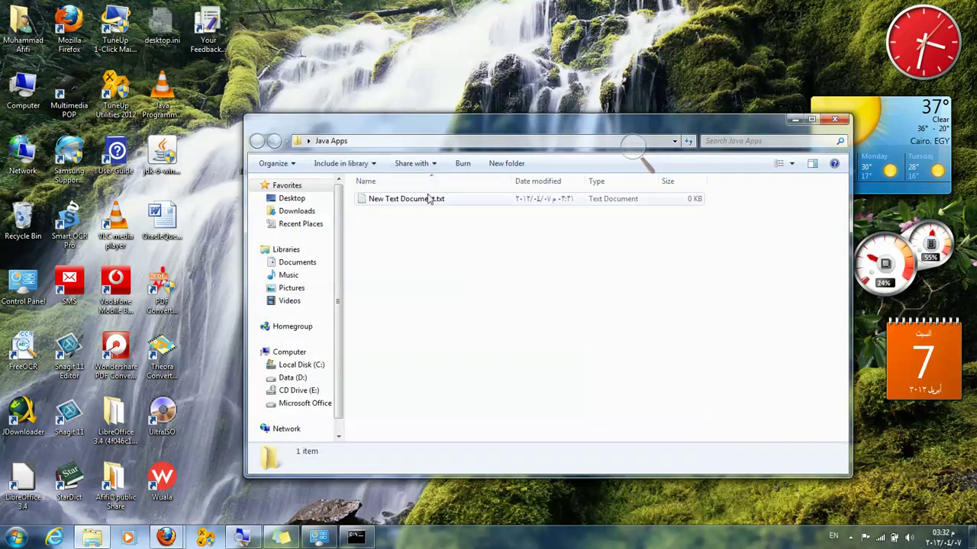
Step: Rename the new text document, including its extension, to Test.java and accept the extension change
left_click(430, 199)
left_click(430, 199)
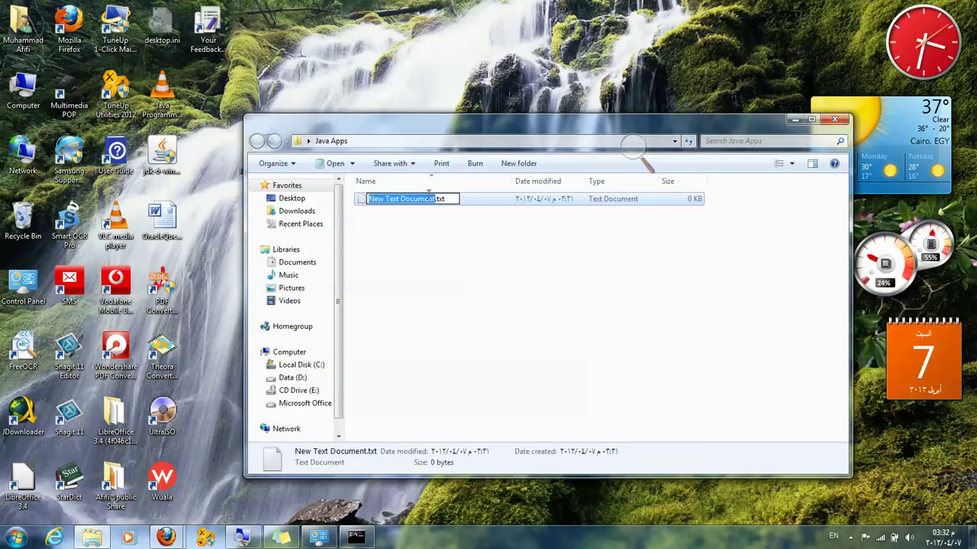
key("ctrl+a")
type("Test")
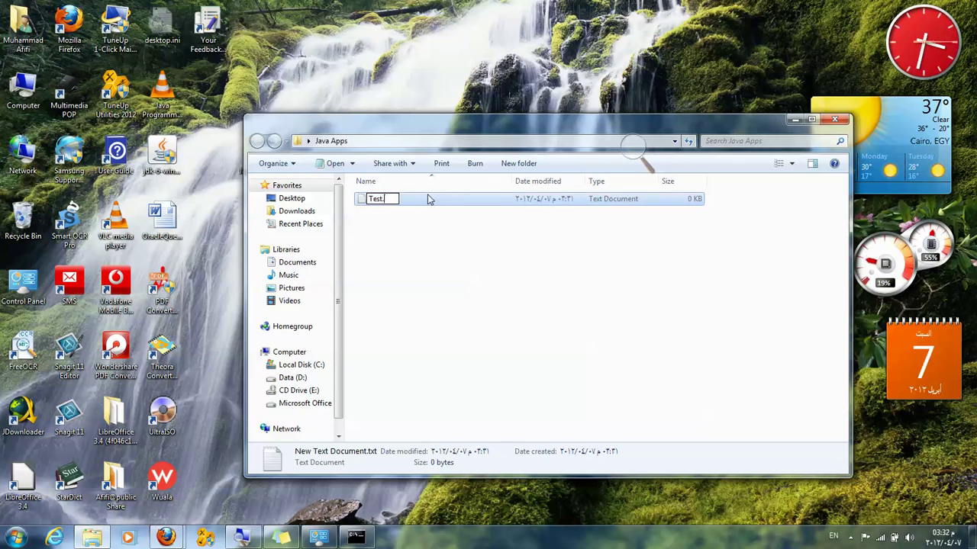
type(".java")
key("Return")
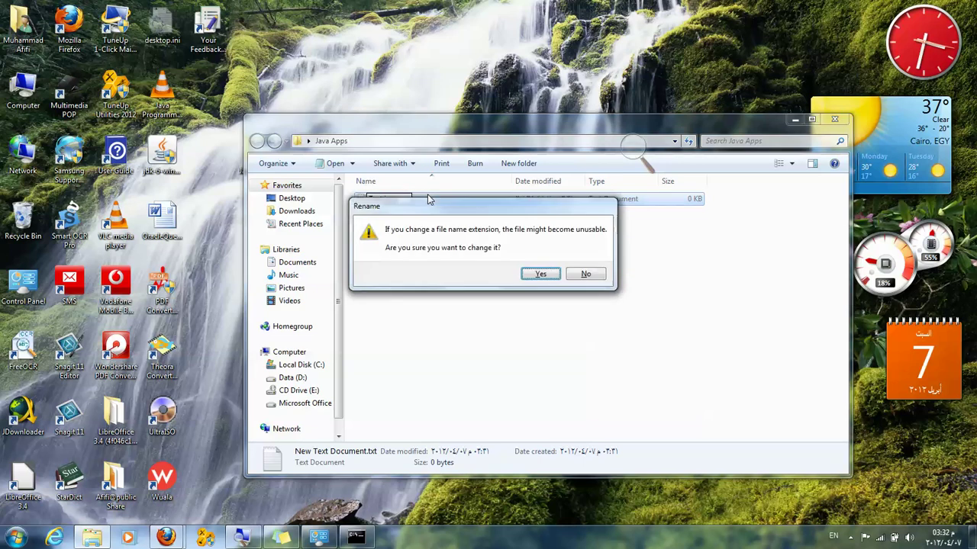
left_click(539, 275)
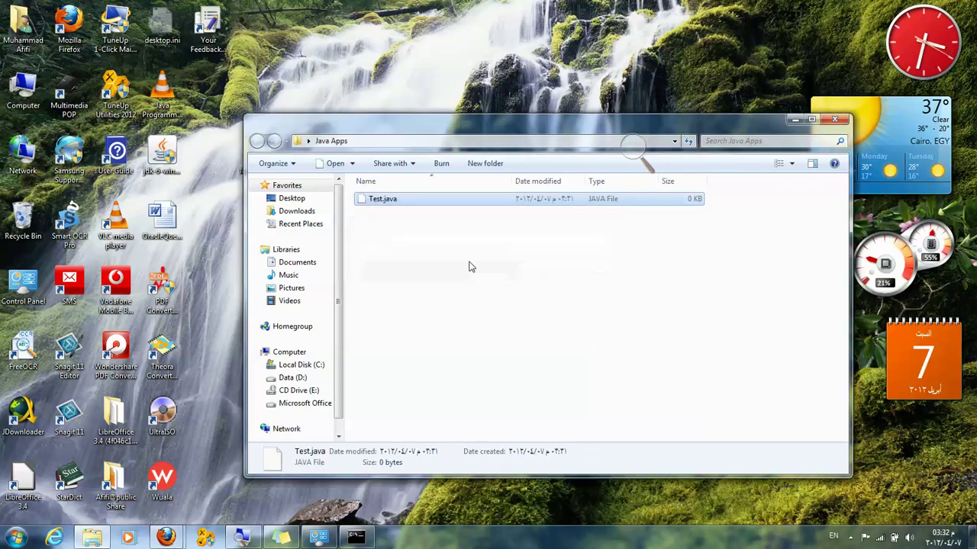
Step: Open Test.java for editing in Notepad, reposition its window and bring up the Magnifier controls
right_click(377, 201)
left_click(398, 231)
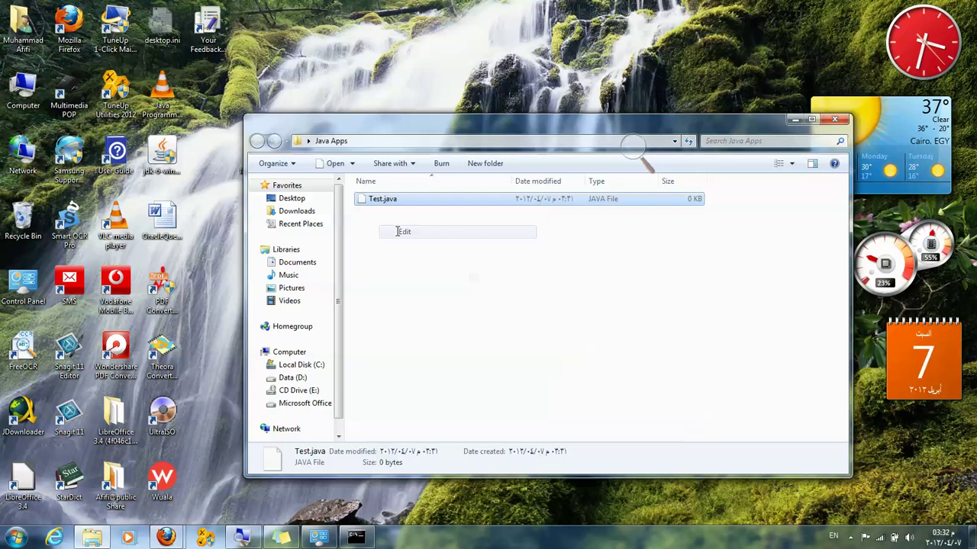
left_click_drag(550, 74, 376, 132)
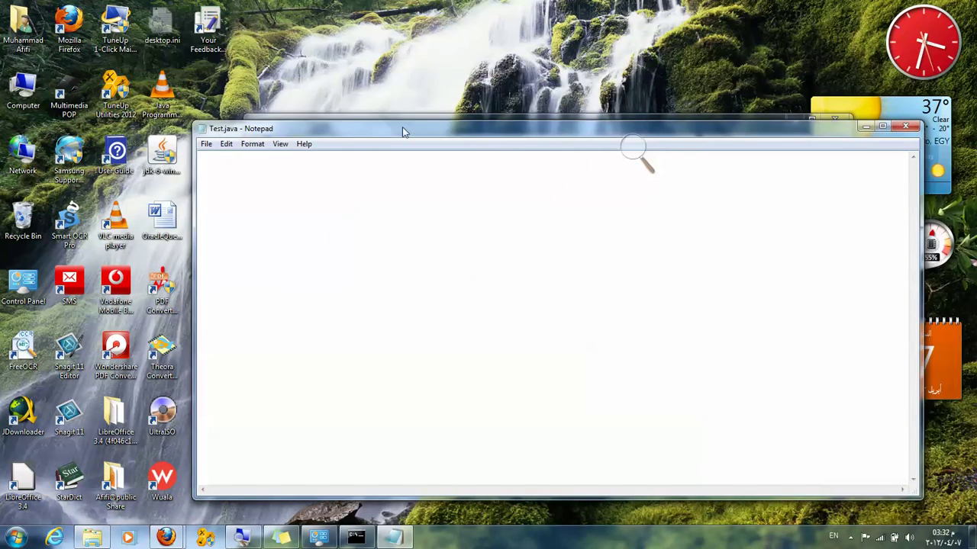
left_click(643, 160)
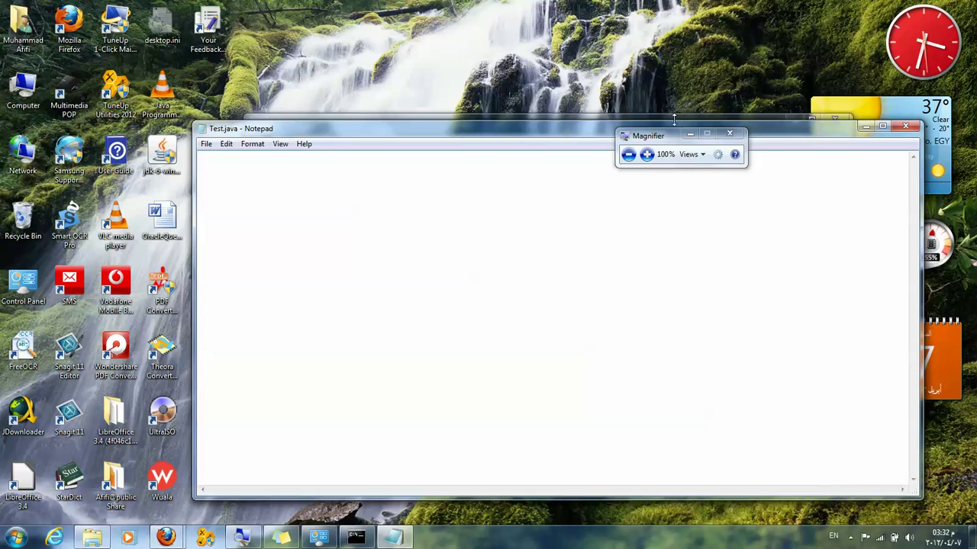
Step: Move the Magnifier clear of the editor and start Test.java with the class declaration public class Test{
left_click_drag(672, 138, 681, 37)
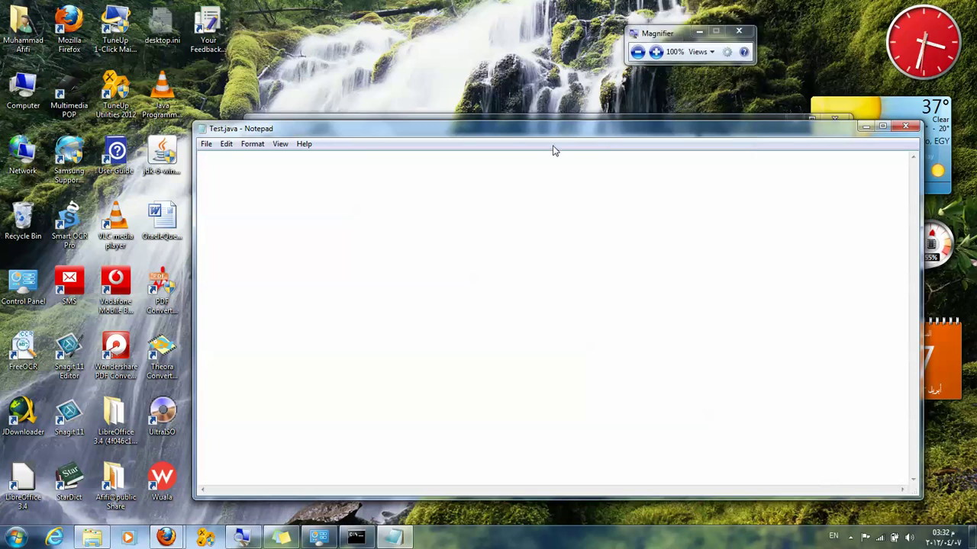
left_click(272, 168)
type("pu")
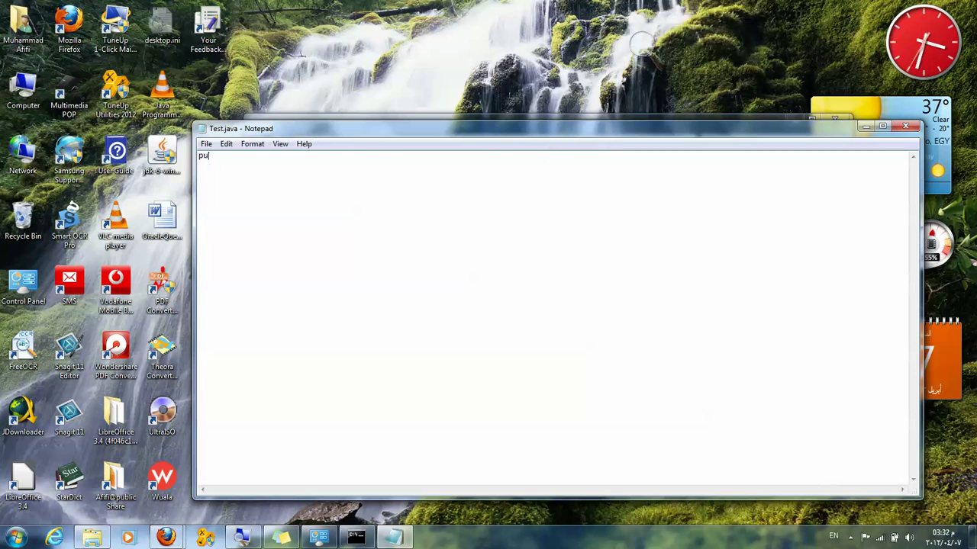
type("blic s")
type("lass Test")
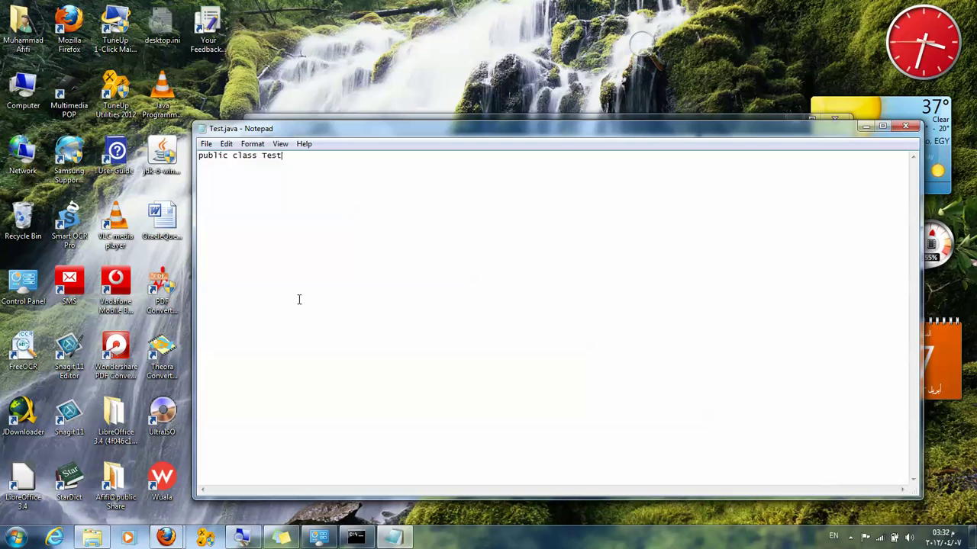
type("{")
Step: Add an indented main method header inside the class: public static void main(String [] args){
key("Tab")
type("public static void ")
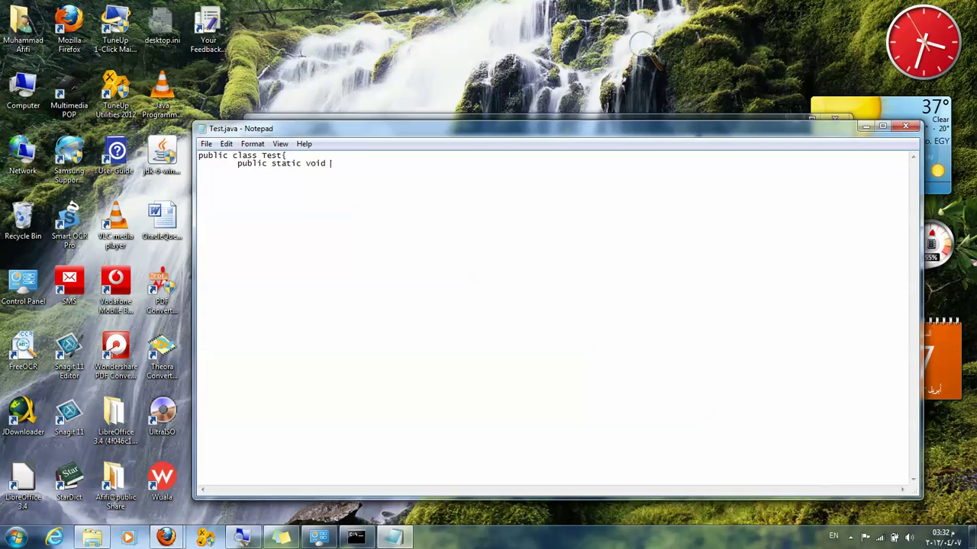
type("main(String [] args")
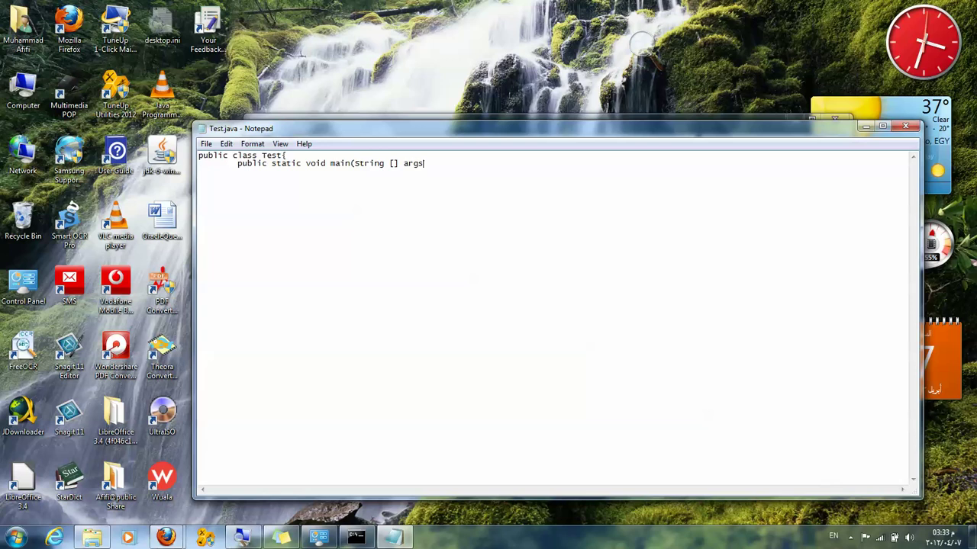
Step: Inside main, write the indented statement System.out.println("Awel Barnameg, Hello world");
key("Tab")
key("Tab")
type("Syste,m")
key("BackSpace")
type("m.c")
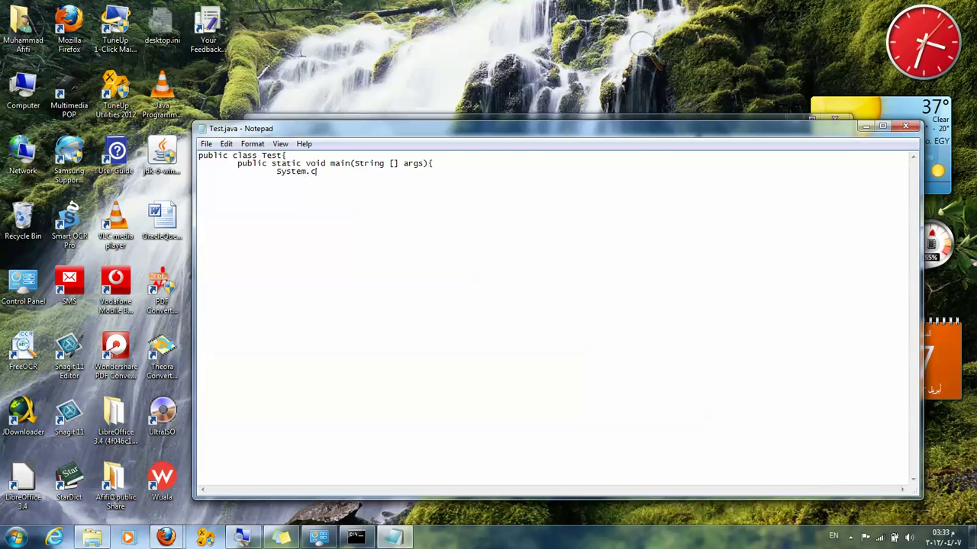
type("ut.println(\"A")
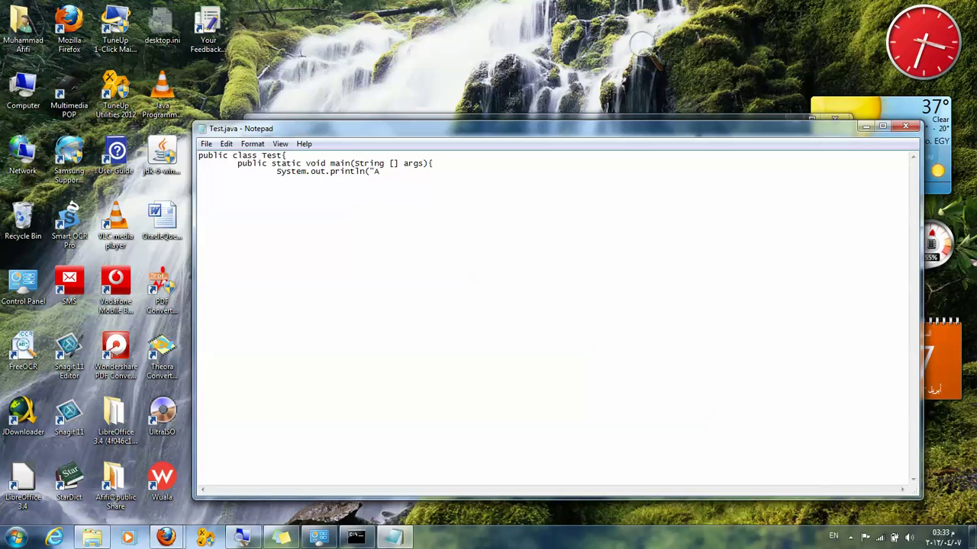
type("wel Barnameg, ")
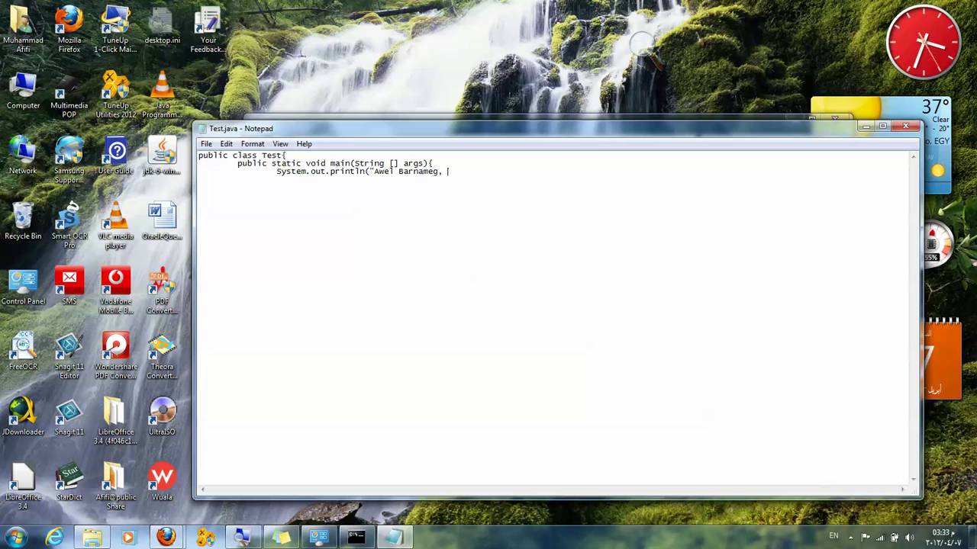
type("Hee")
type("ll")
type("o w")
type("ol")
type("l")
type("d")
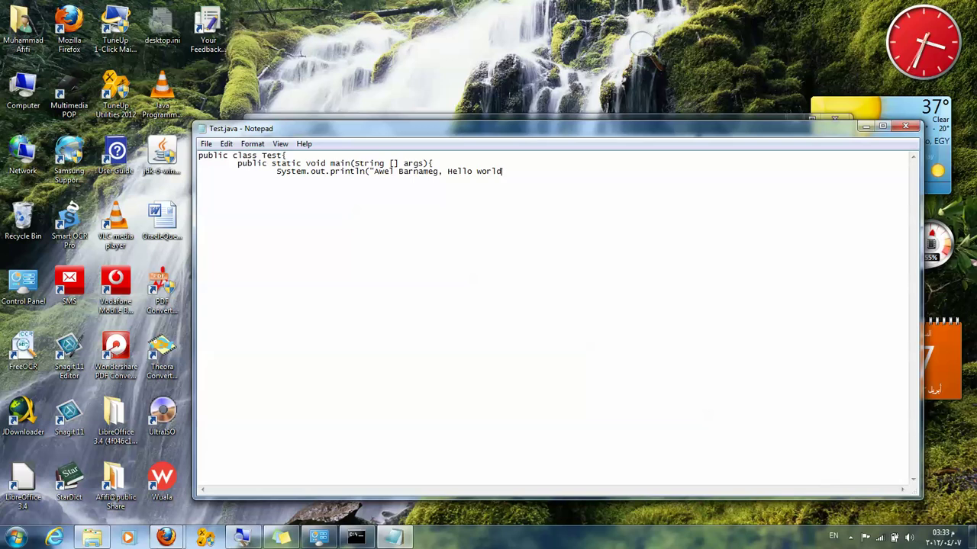
type(");")
Step: Close the main method and the class with aligned closing braces and save Test.java
key("Return")
key("Tab")
type("}")
left_click(206, 145)
left_click(209, 186)
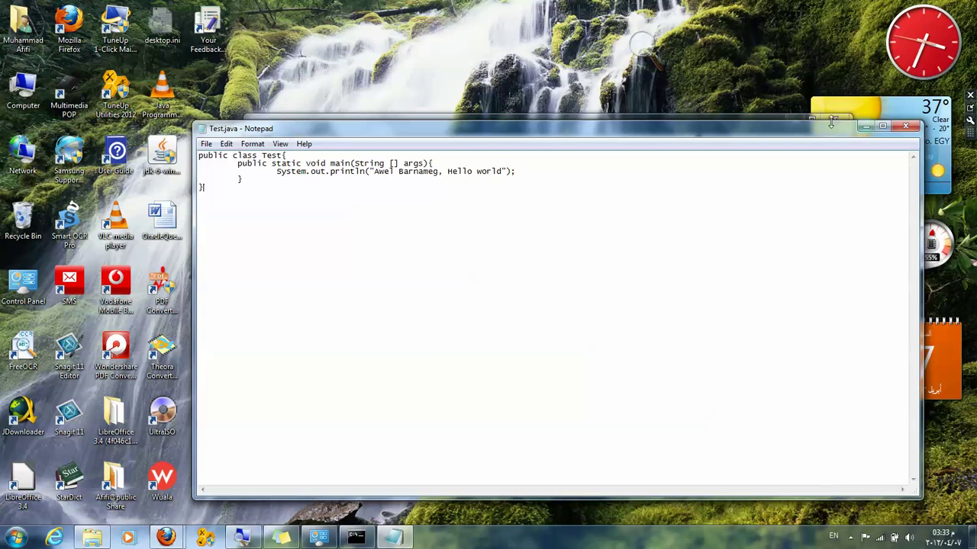
Step: Switch to the Command Prompt and change the directory to Desktop and into its "Java Apps" folder
left_click(357, 537)
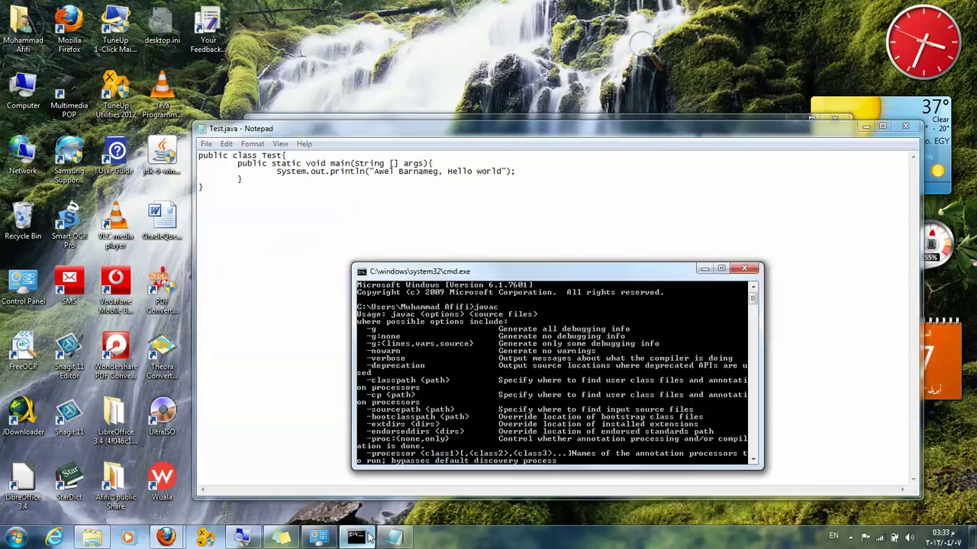
scroll(473, 415, "down", 10)
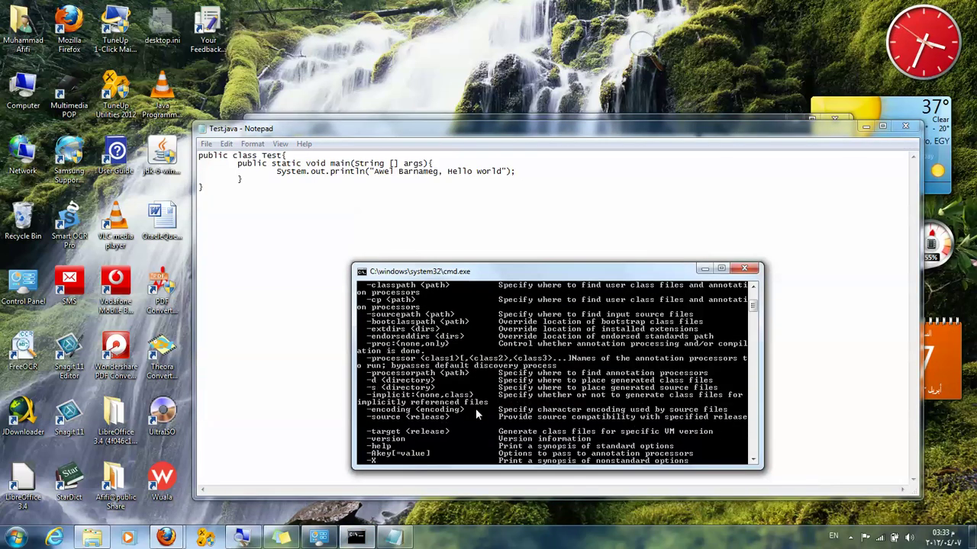
scroll(476, 413, "down", 1)
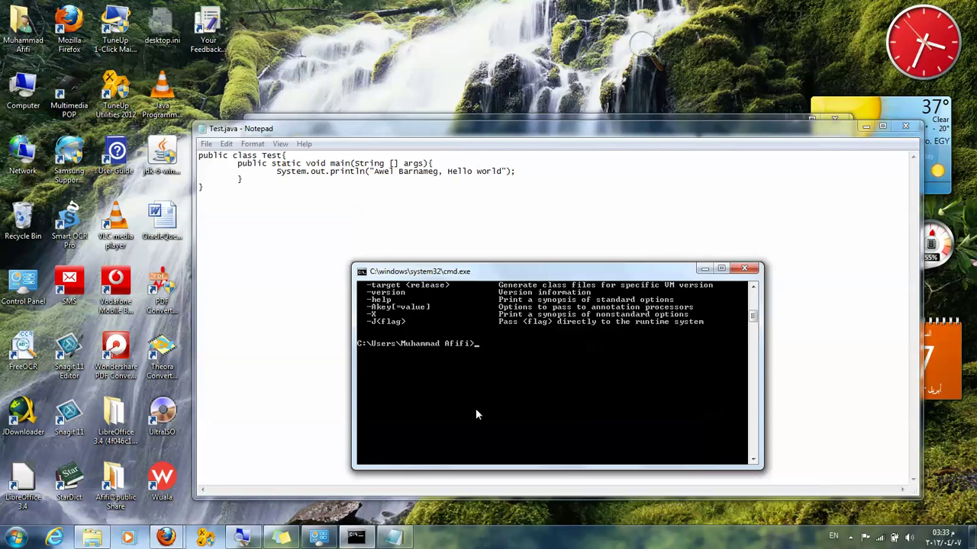
type("cd Desktop")
key("Return")
type("cd ")
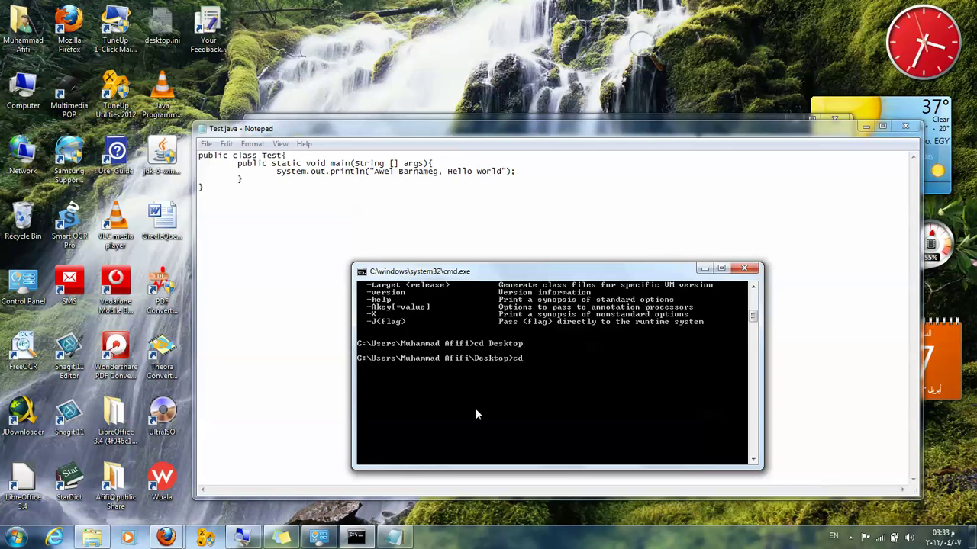
type("\"Java Apps\"")
key("Return")
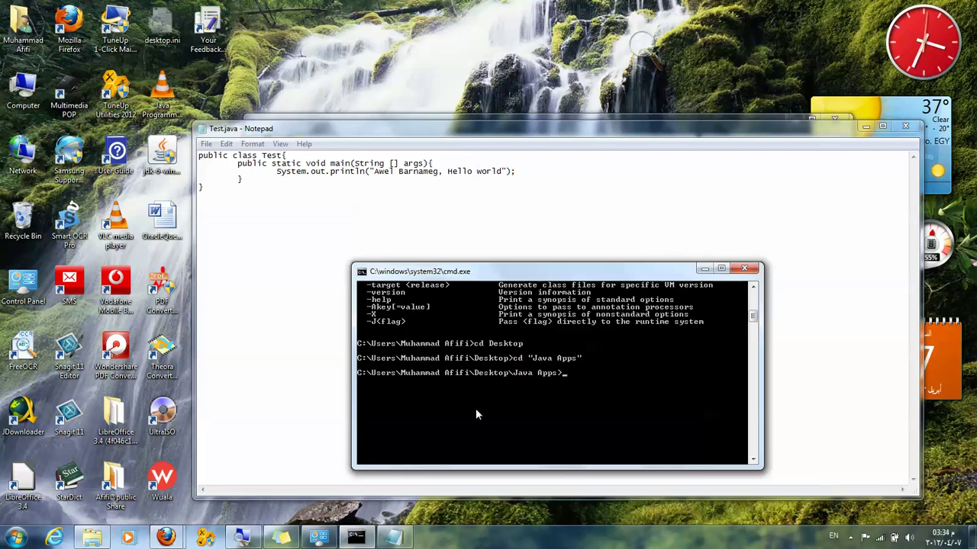